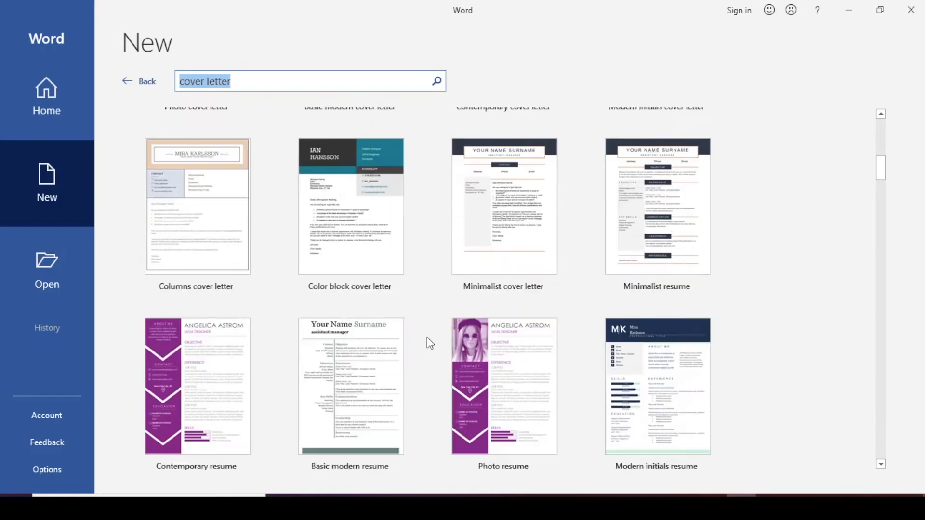
Create a new document from the Color block cover letter template.
click(355, 213)
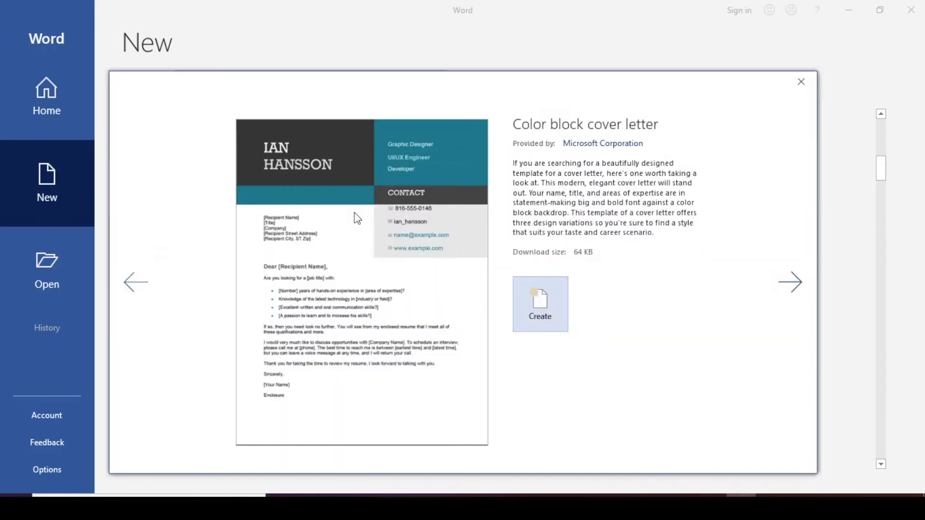
click(541, 305)
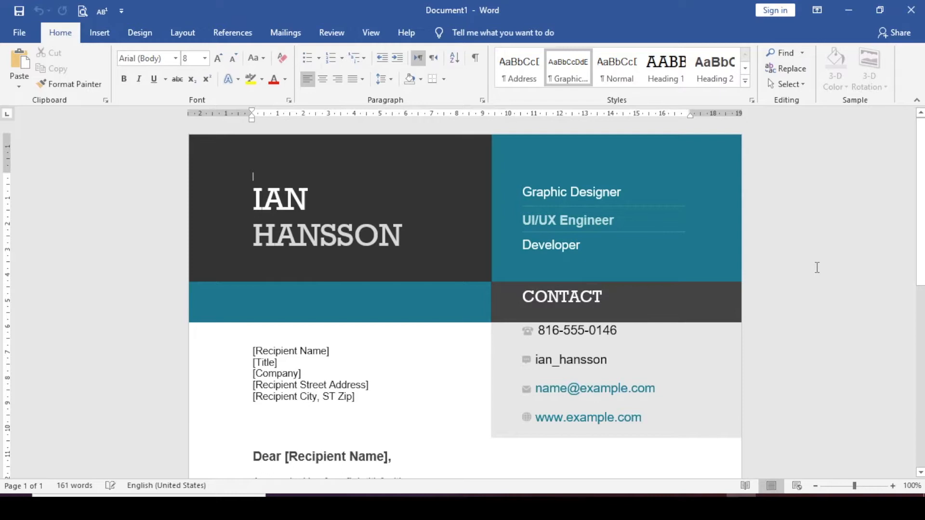
scroll(817, 267, down, 5)
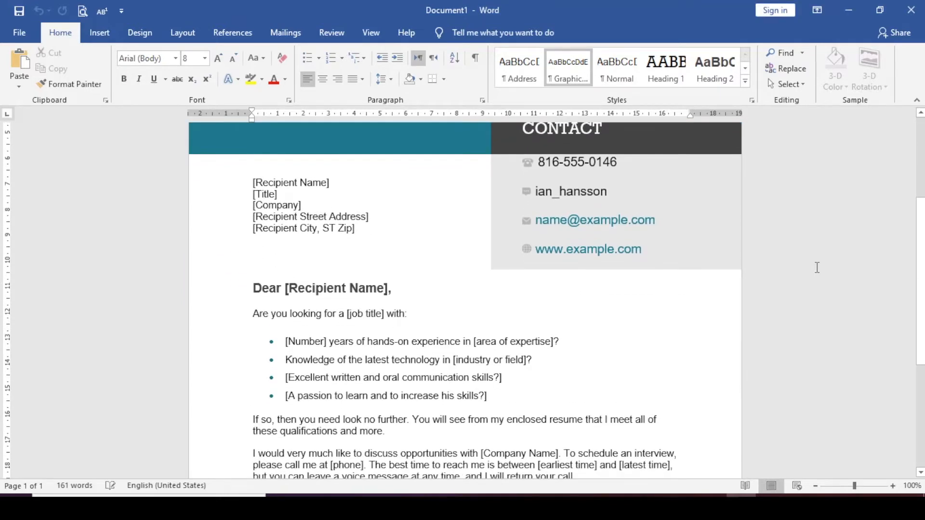
scroll(817, 267, up, 5)
scroll(817, 267, down, 3)
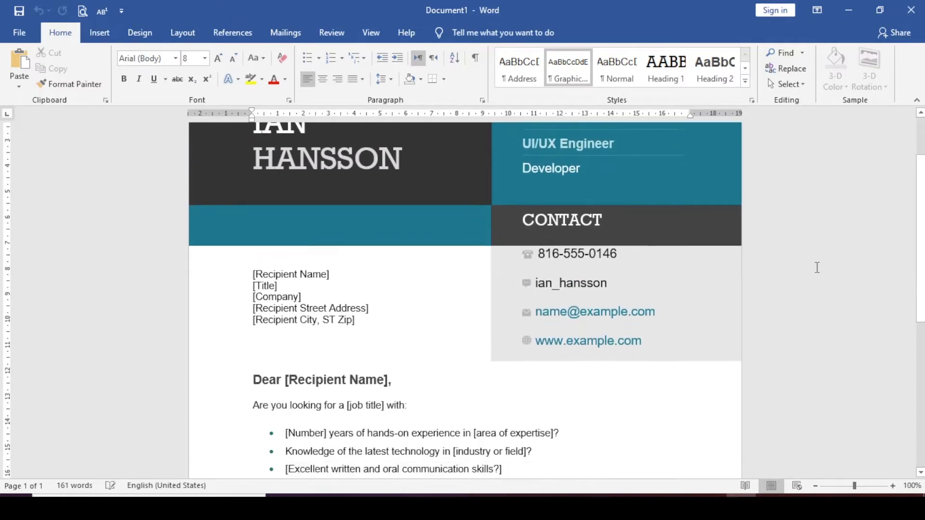
scroll(817, 267, up, 3)
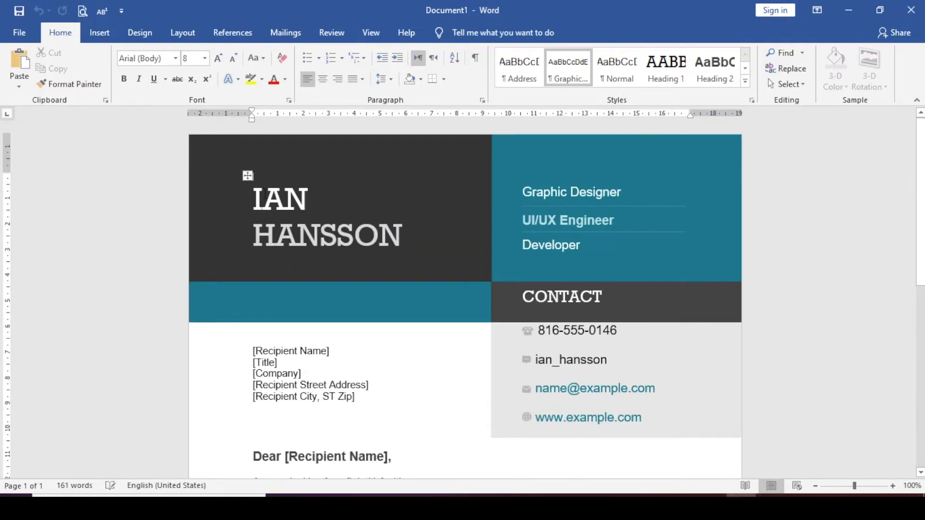
Replace the sample name in the letter's header with IT TOOLBOX, split over two lines.
double_click(264, 192)
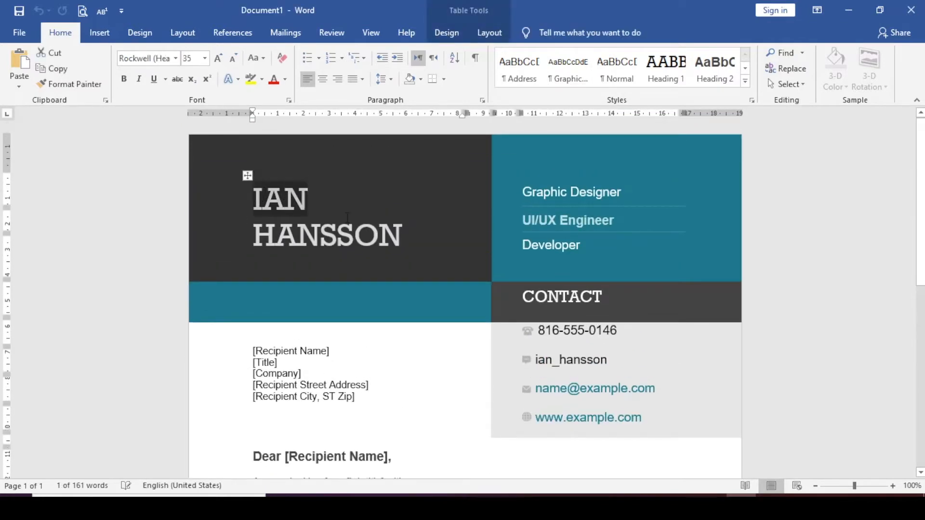
text(IT )
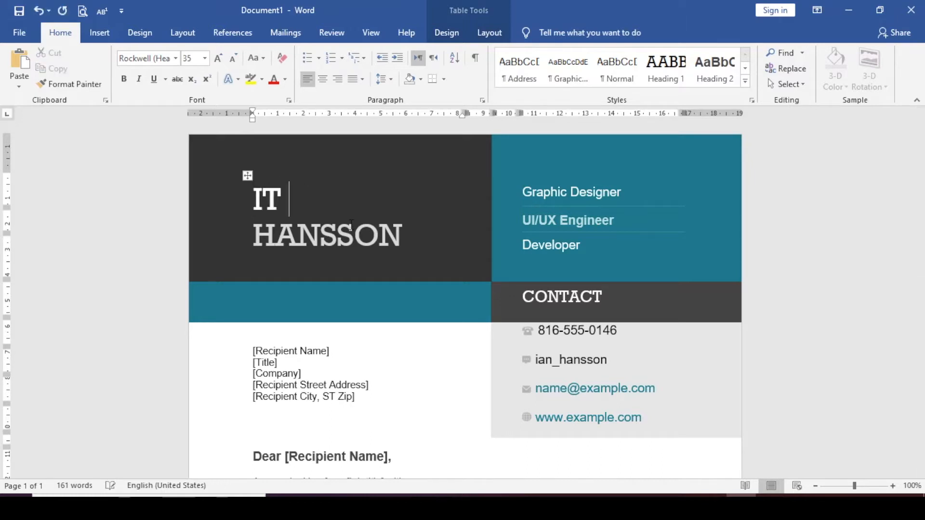
text(TOOLBOX)
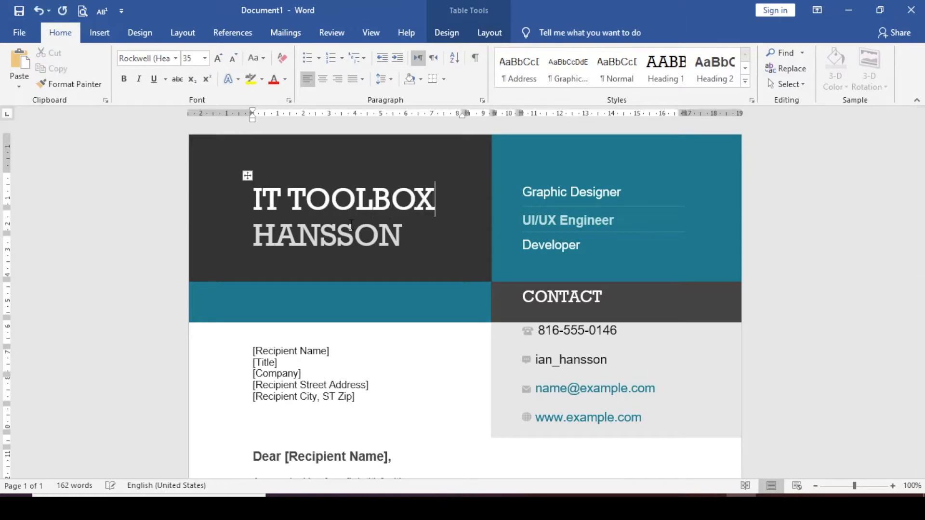
double_click(362, 235)
key(Delete)
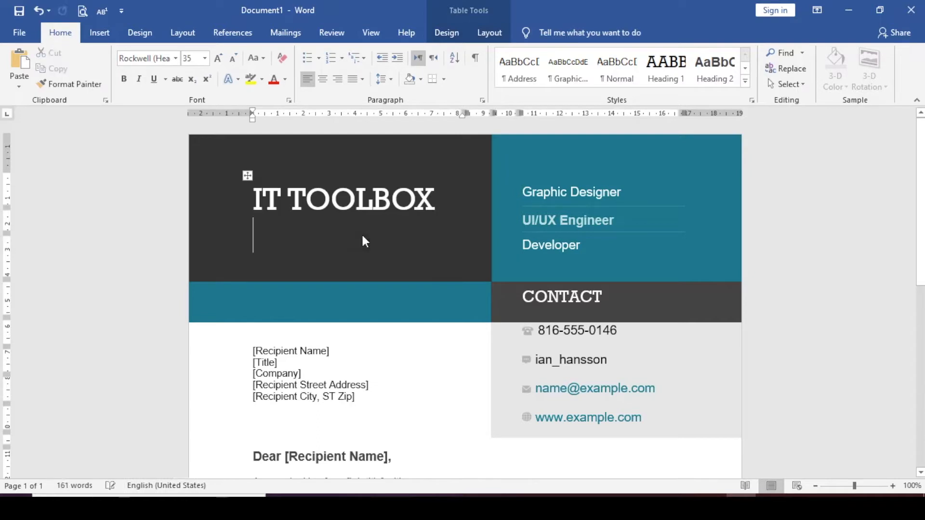
drag(394, 206, 303, 207)
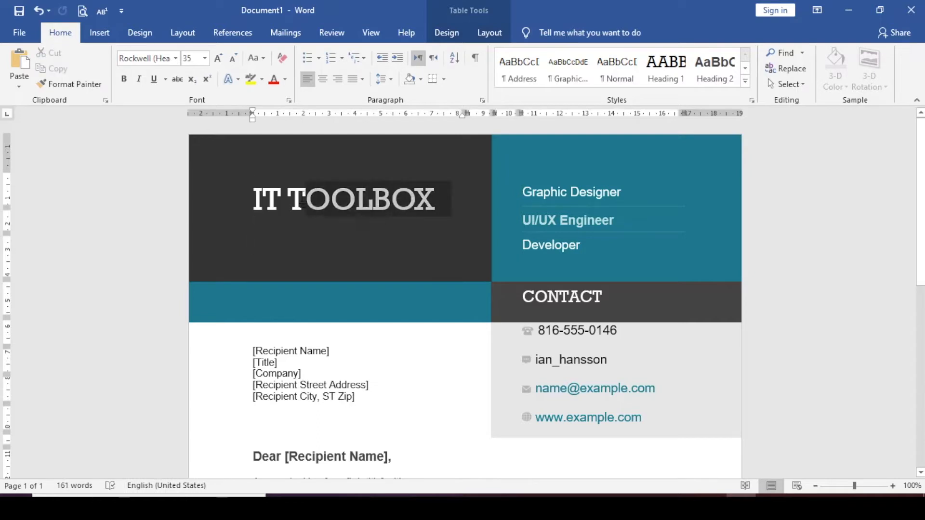
drag(303, 206, 289, 197)
click(289, 197)
key(Return)
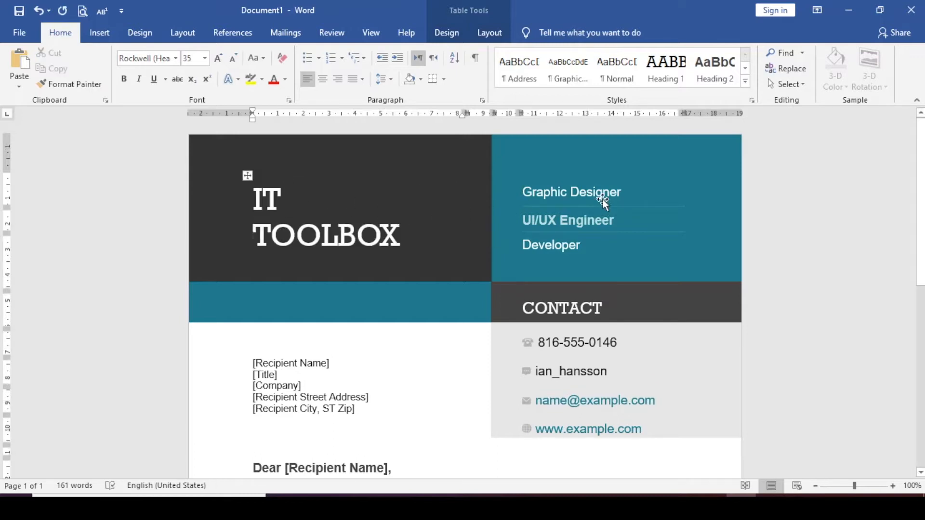
Replace the Graphic Designer line in the header with YouTube Channel.
triple_click(638, 195)
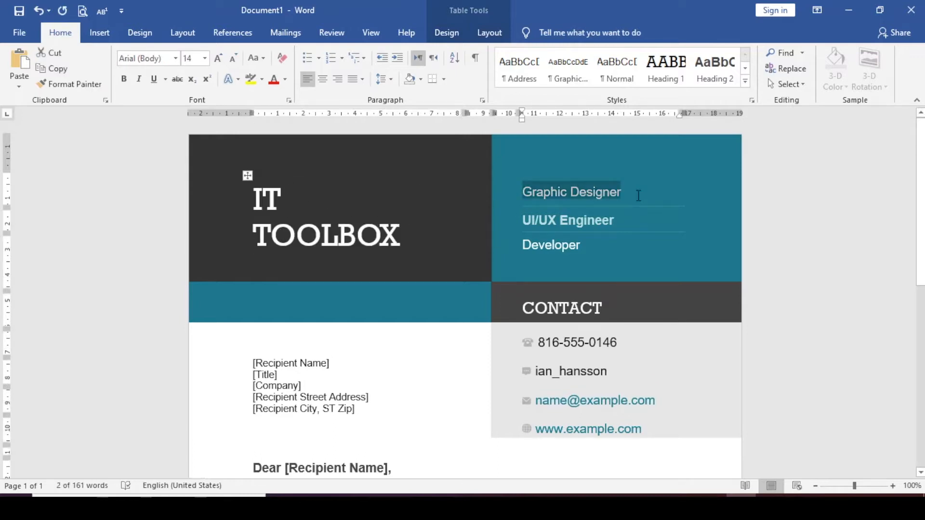
text(Youtube)
key(BackSpace)
key(BackSpace)
key(BackSpace)
key(BackSpace)
key(BackSpace)
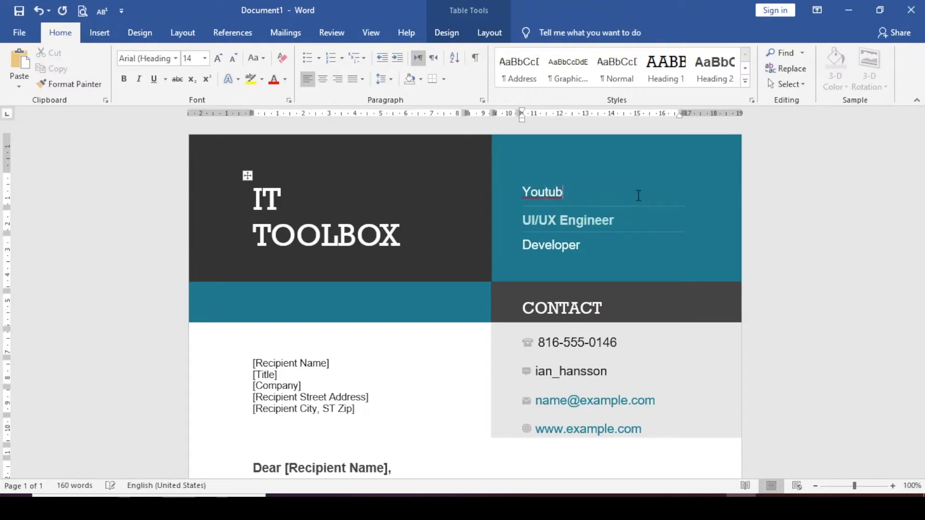
text(Tube Channel)
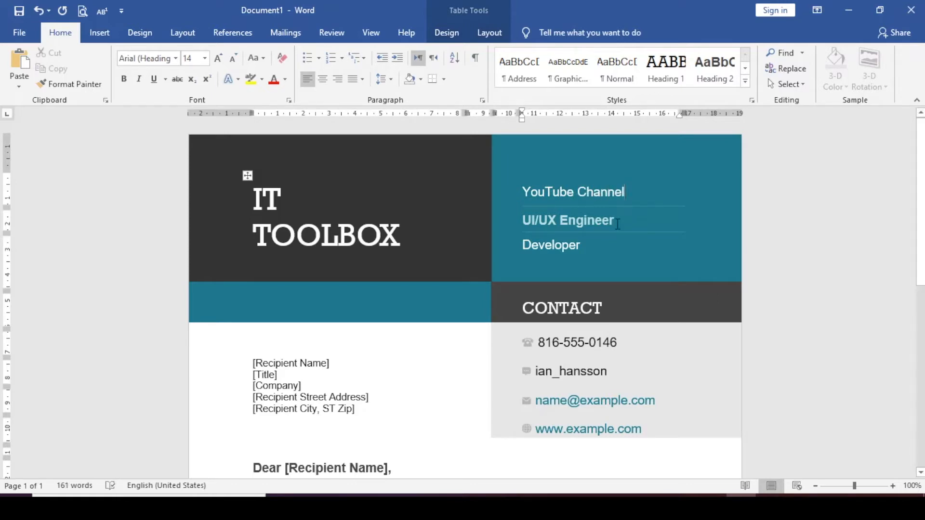
Replace the UI/UX Engineer line with IT-Related Tutorials and delete the Developer text below it.
drag(617, 224, 557, 220)
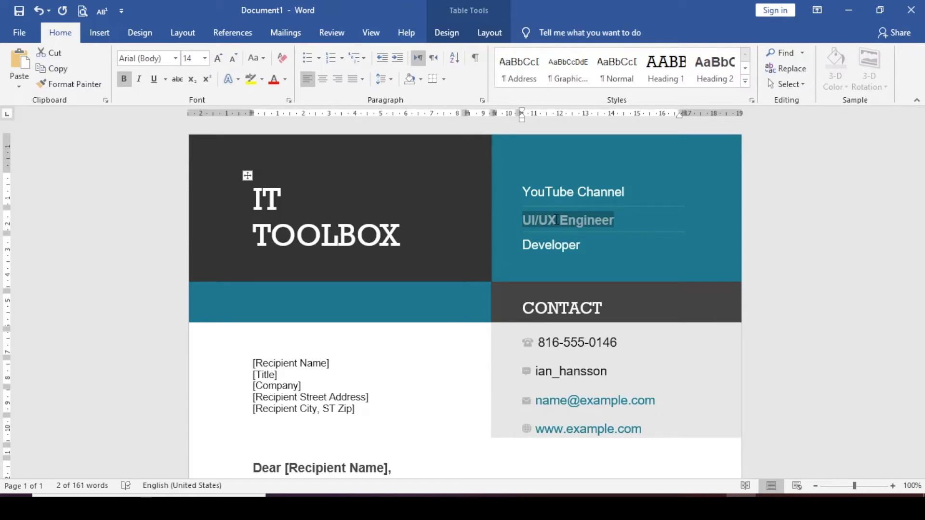
text(IT-Relat)
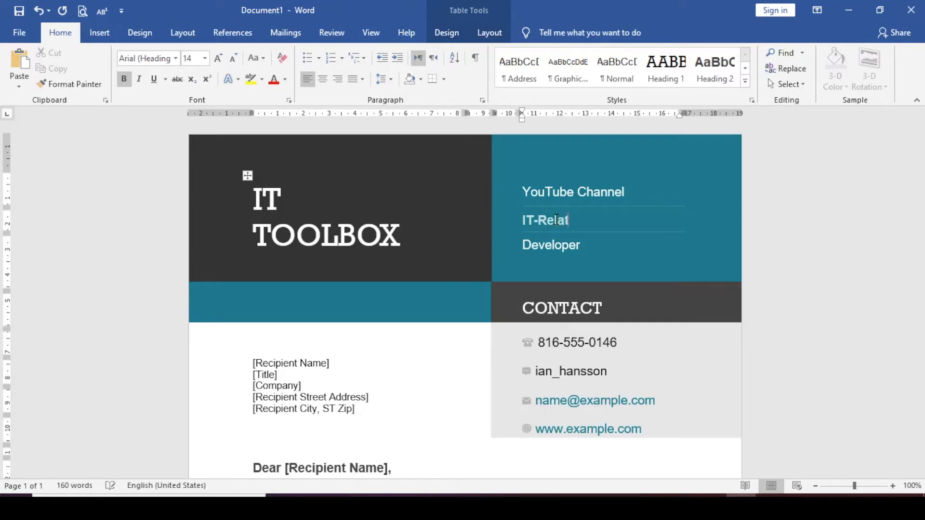
text(ed Tutorials)
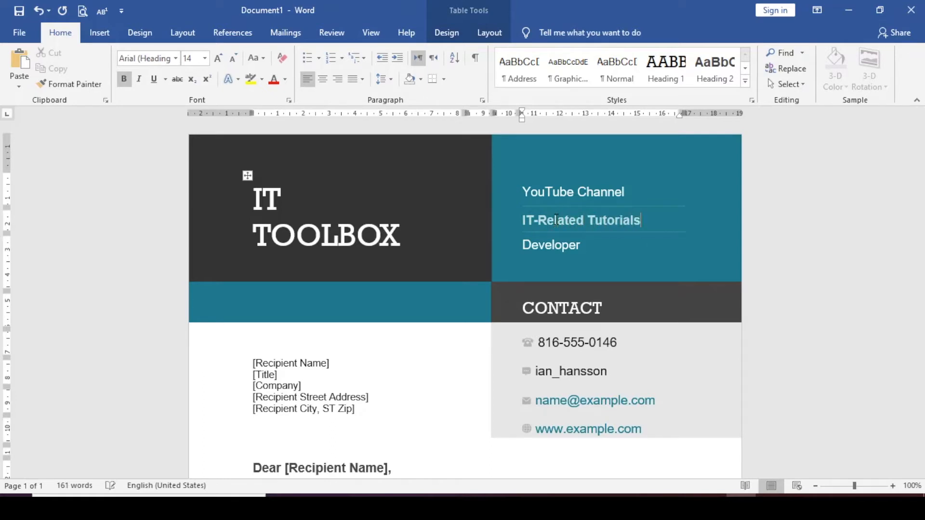
double_click(547, 249)
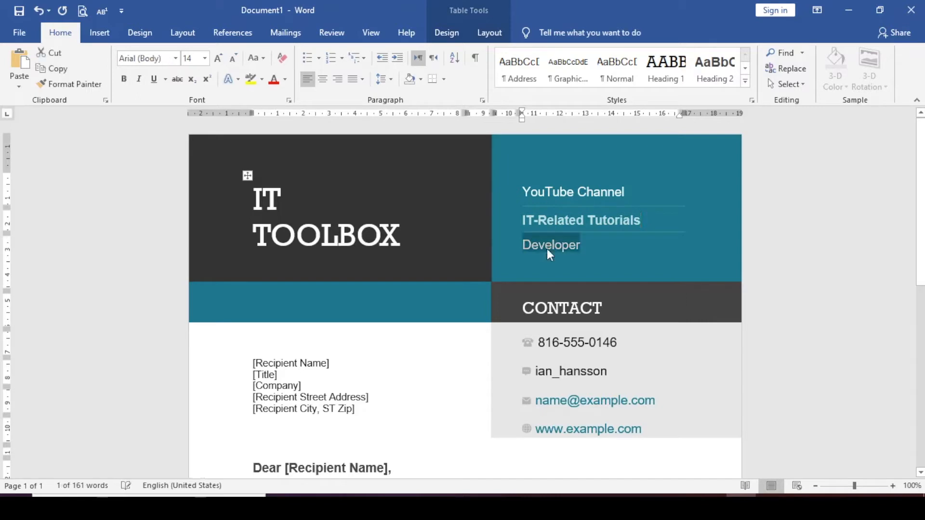
key(Delete)
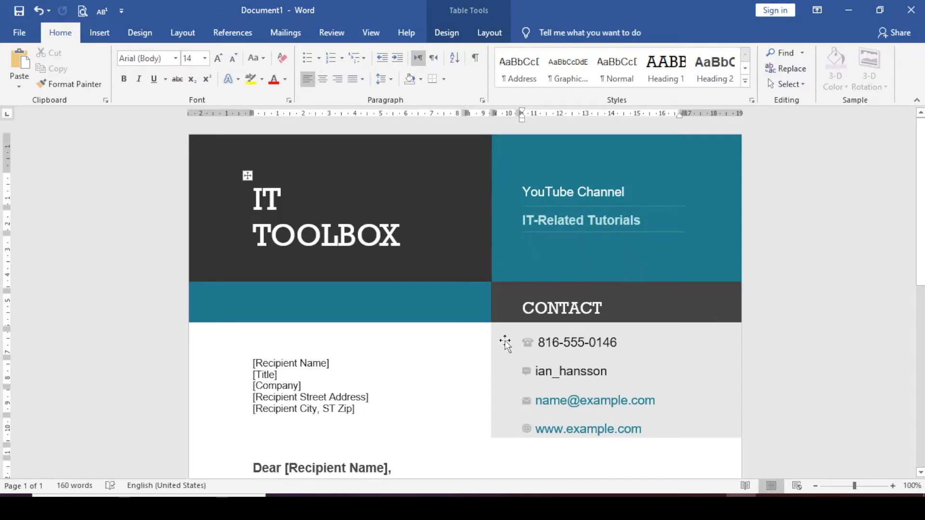
Change the messaging handle in the contact block to ittoolbox_pinas.
scroll(541, 378, down, 3)
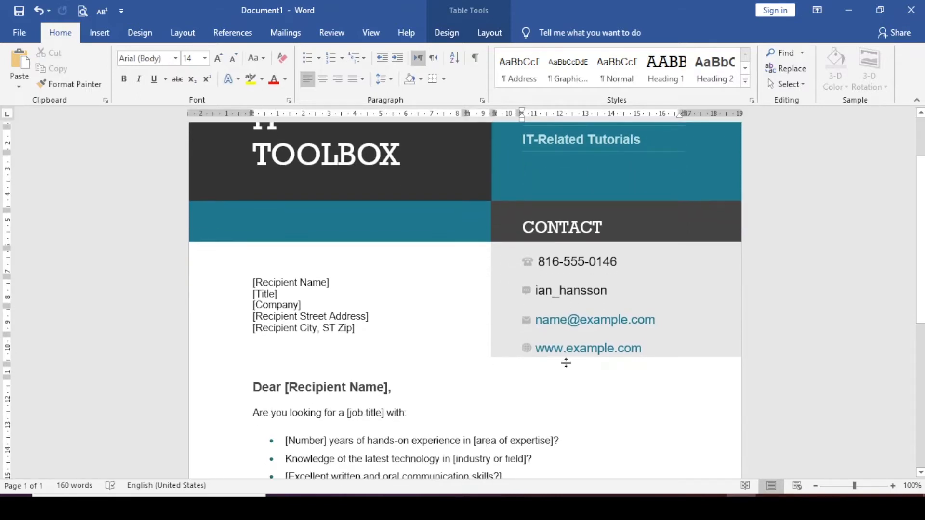
double_click(586, 292)
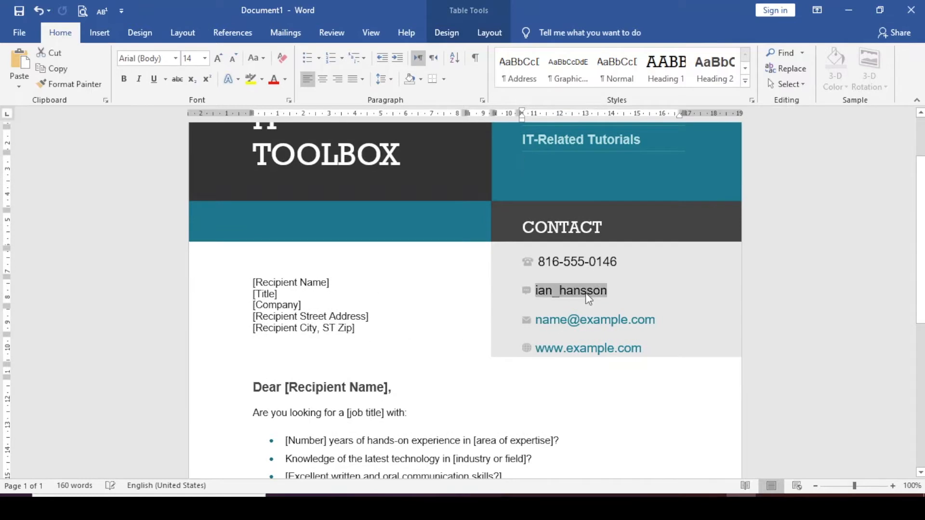
text(itt)
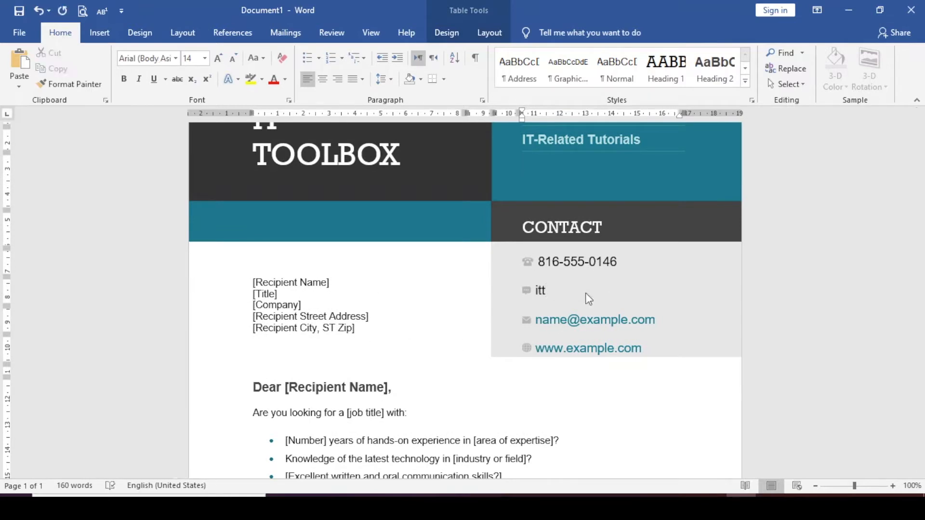
text(oolbox_pinas)
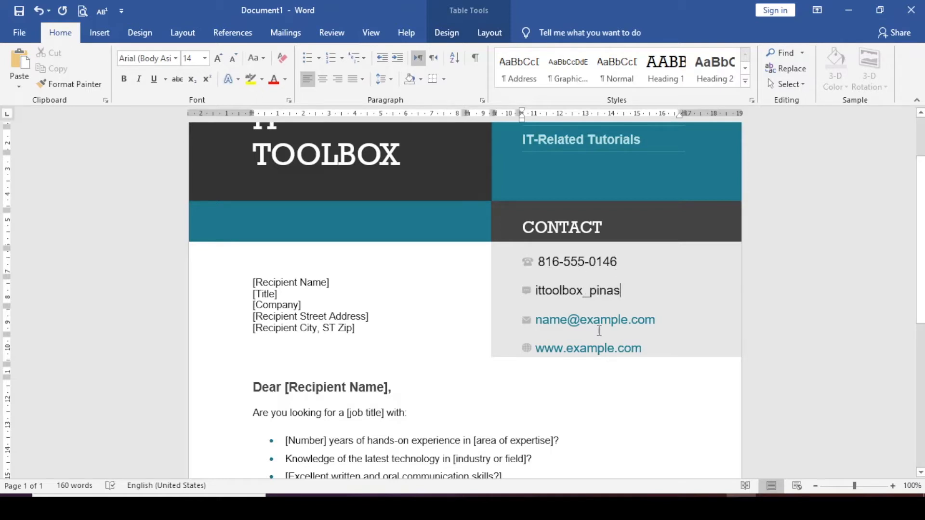
Look over the letter's body text, the available mail merge commands and the recipient placeholders.
scroll(449, 421, down, 5)
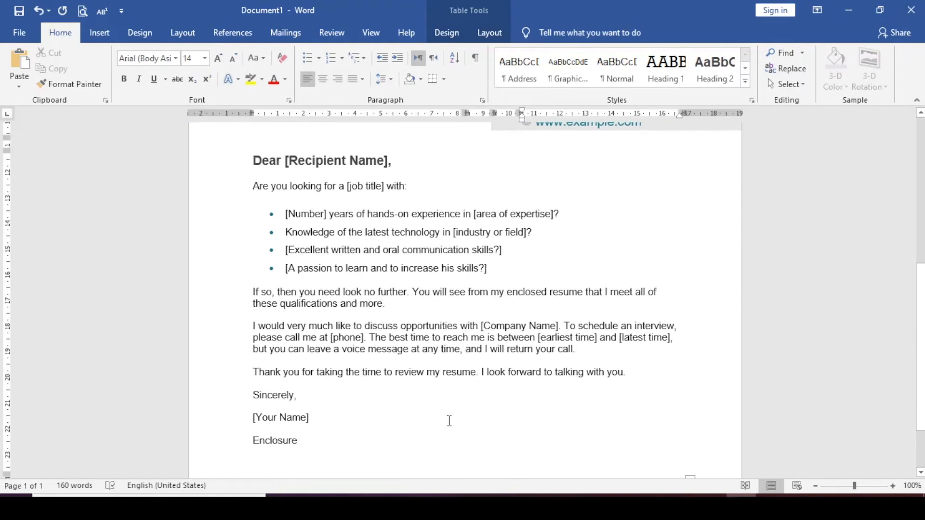
scroll(449, 420, down, 2)
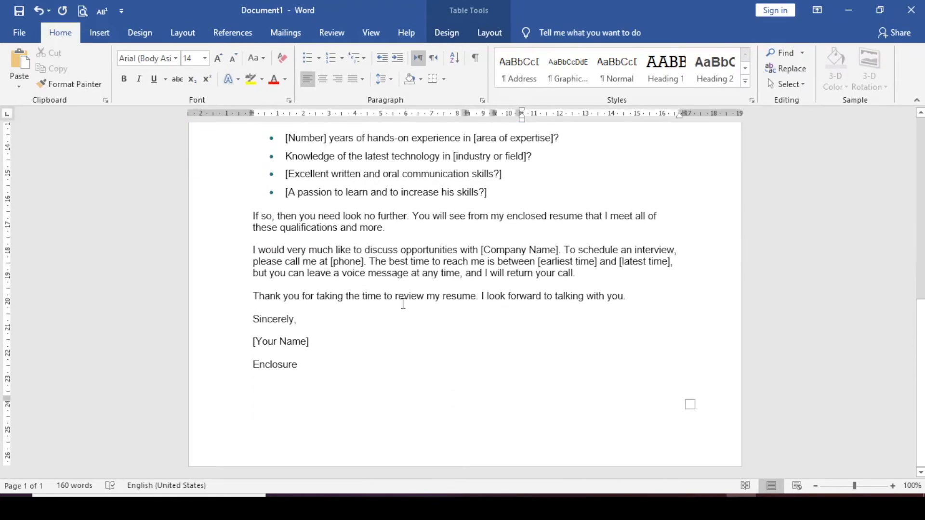
scroll(403, 304, up, 7)
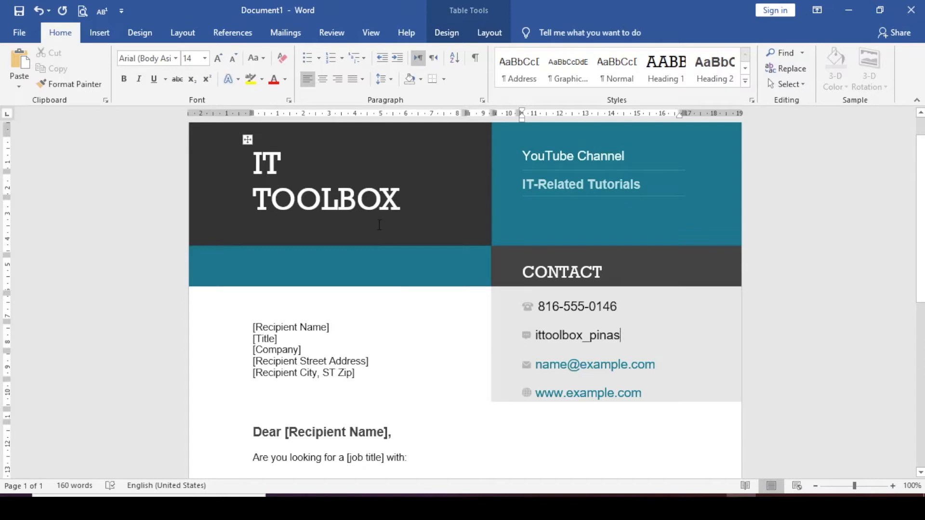
click(287, 35)
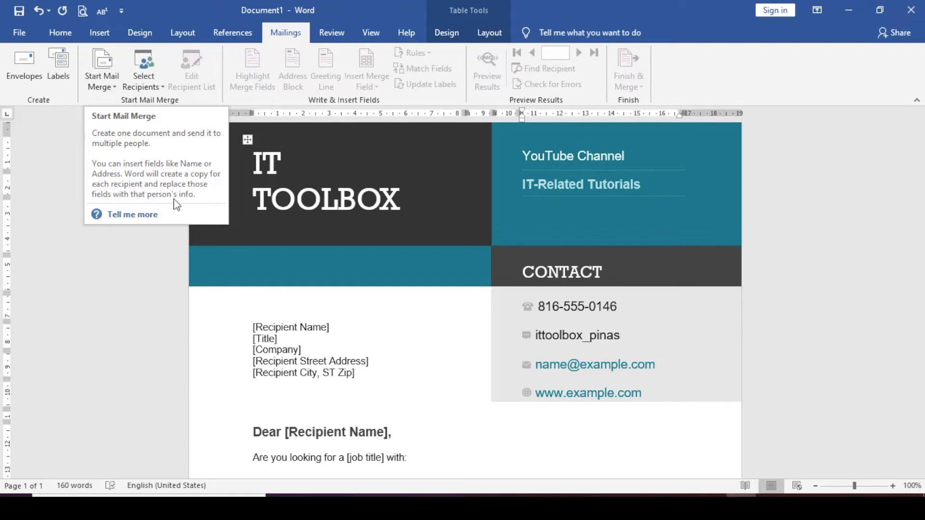
click(413, 309)
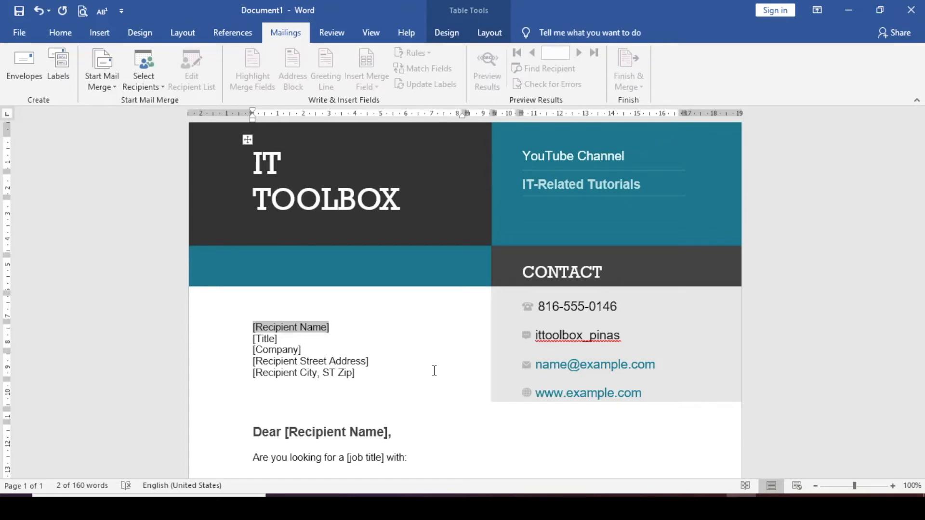
scroll(434, 371, down, 5)
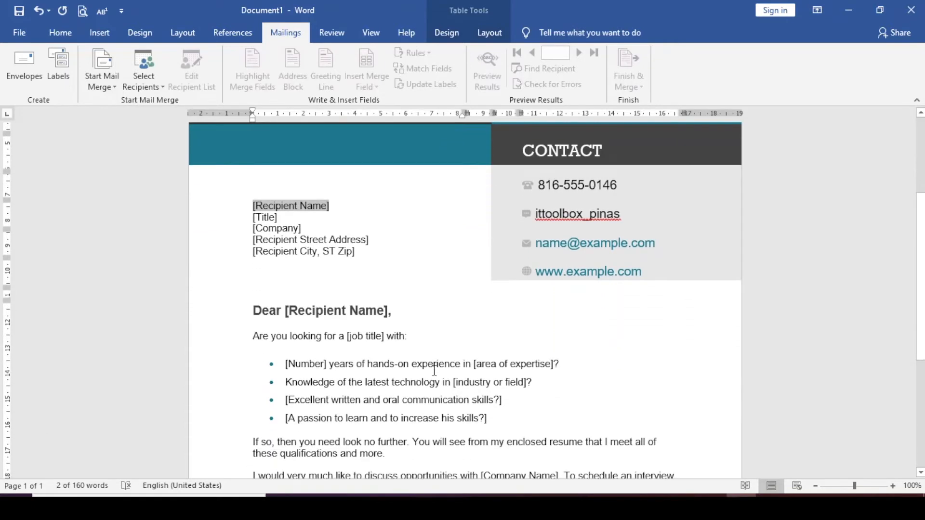
scroll(434, 371, up, 1)
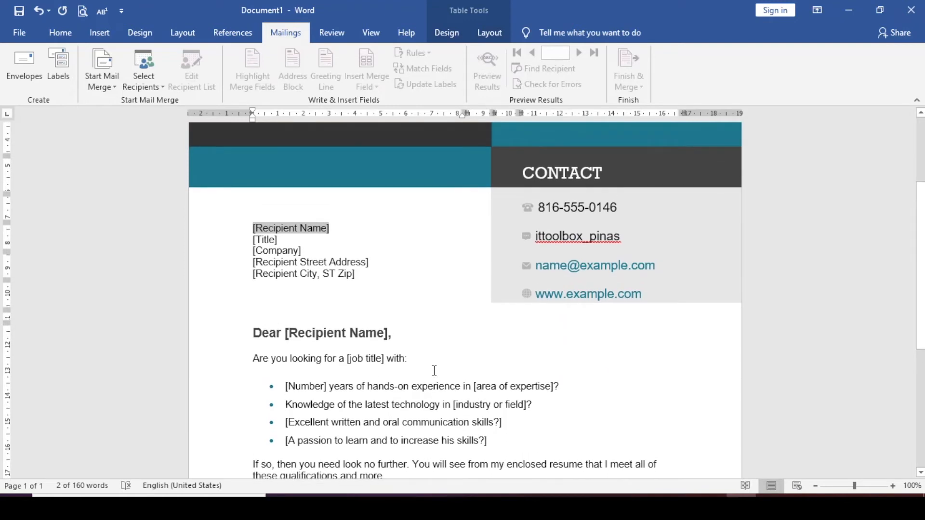
scroll(434, 370, up, 2)
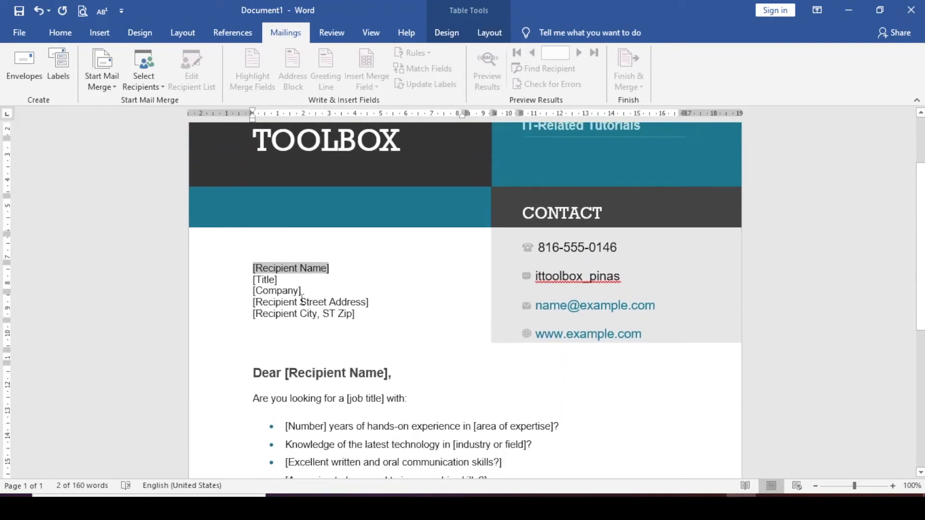
Delete the recipient name, title, company, street address and city placeholders above the greeting.
click(249, 268)
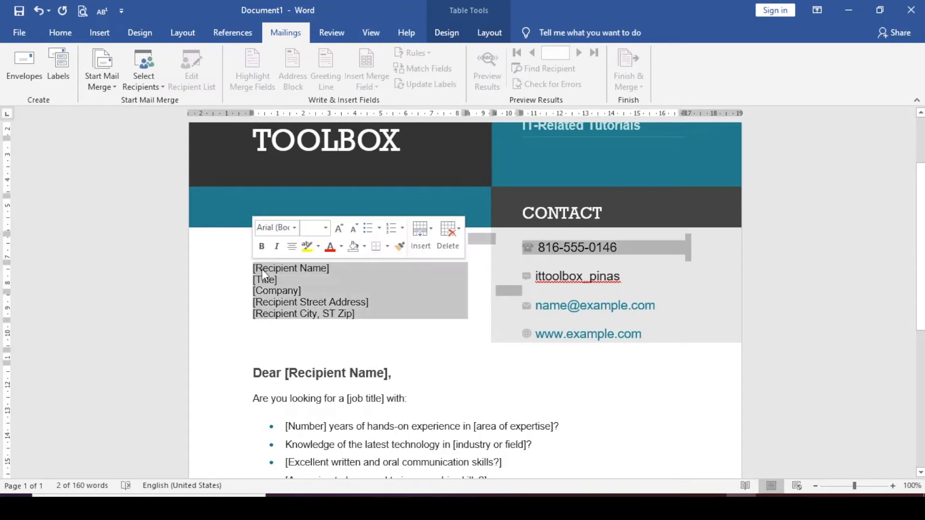
click(294, 280)
click(295, 291)
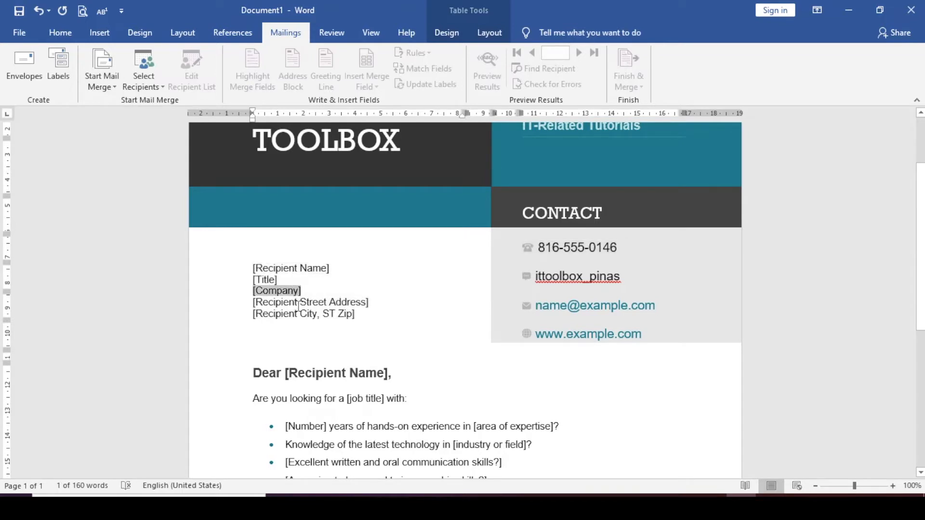
click(298, 302)
click(318, 318)
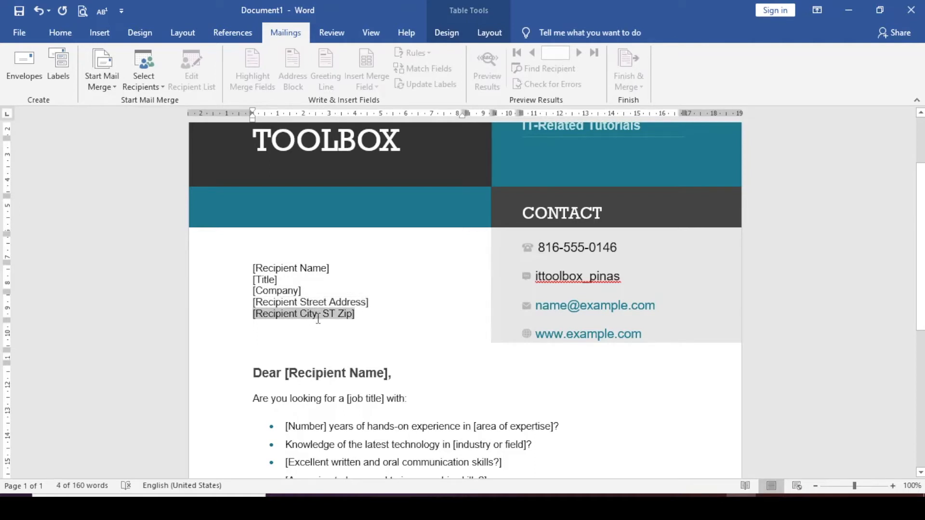
drag(383, 307, 258, 269)
key(Delete)
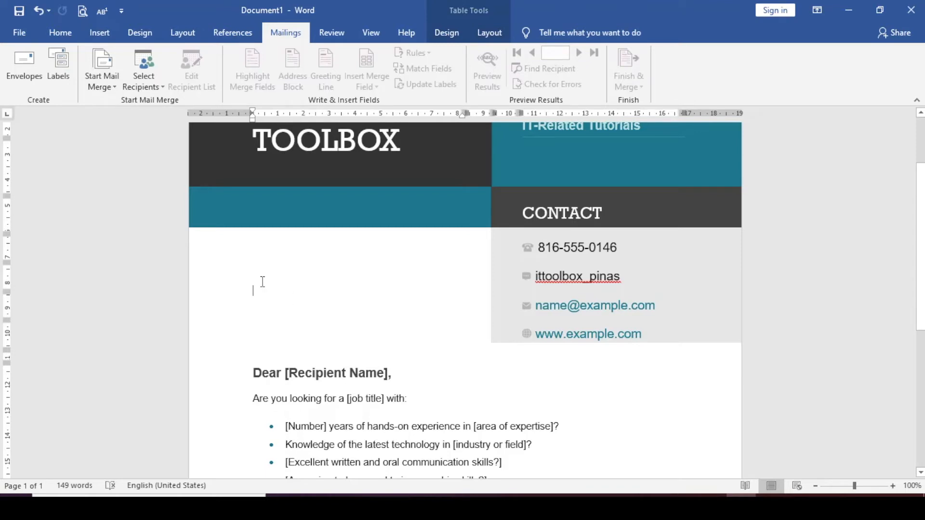
Start the step-by-step mail merge wizard for letters, use the current document, and proceed to recipient selection.
click(110, 87)
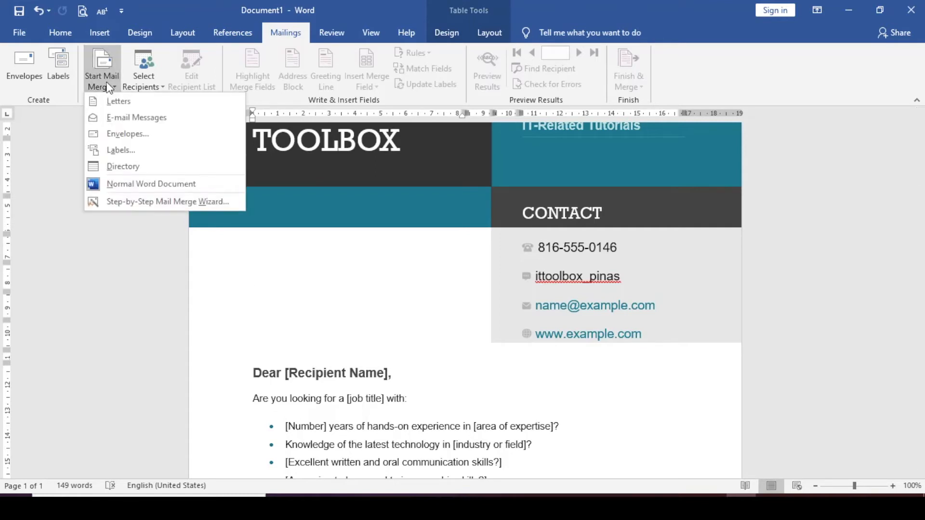
click(142, 202)
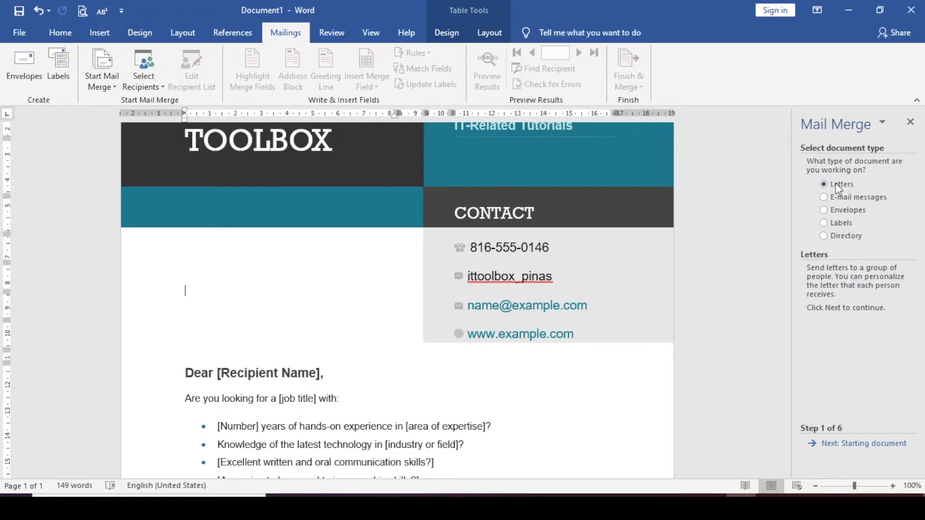
click(848, 444)
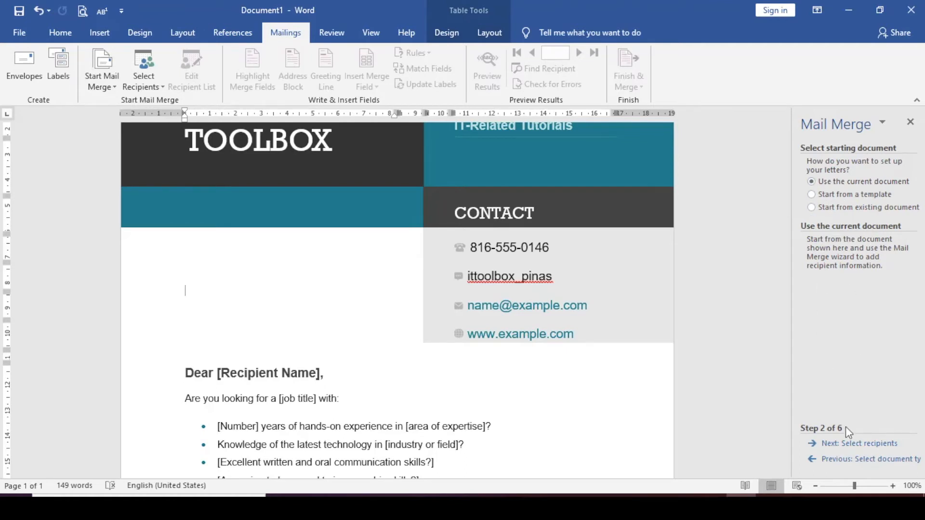
click(851, 445)
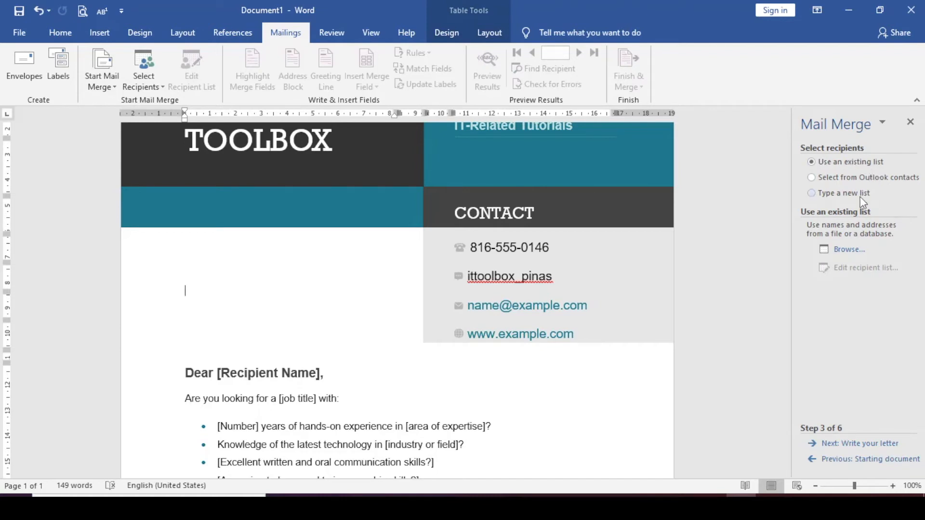
Load address-table.docx from the yt ms word tutorials folder as the existing recipient list.
click(844, 254)
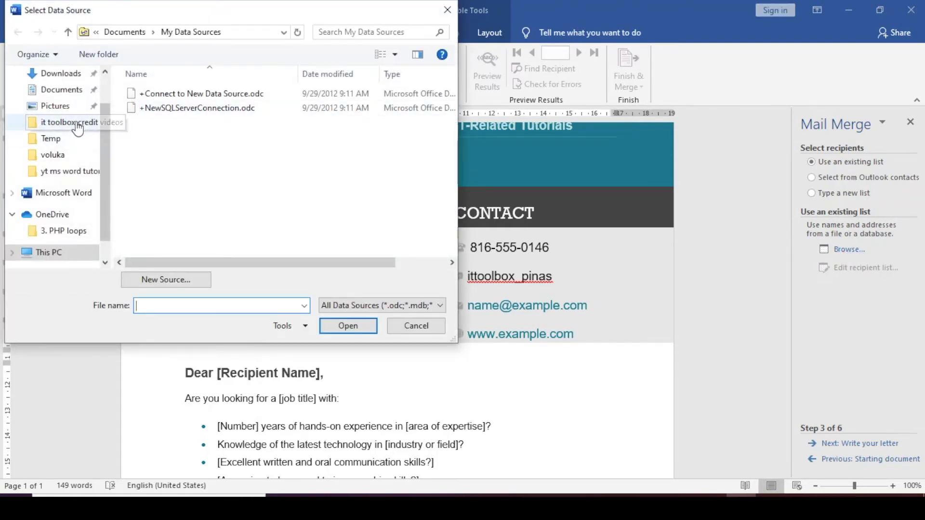
click(71, 171)
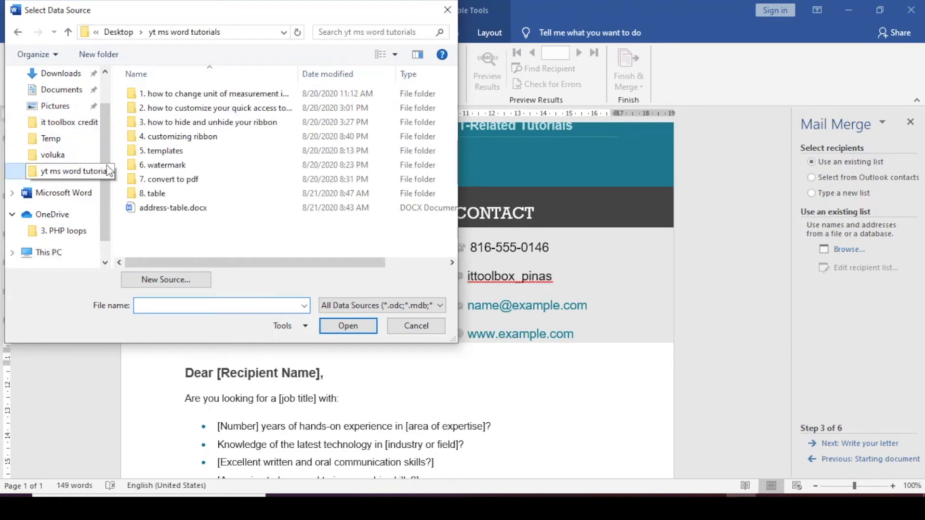
click(175, 208)
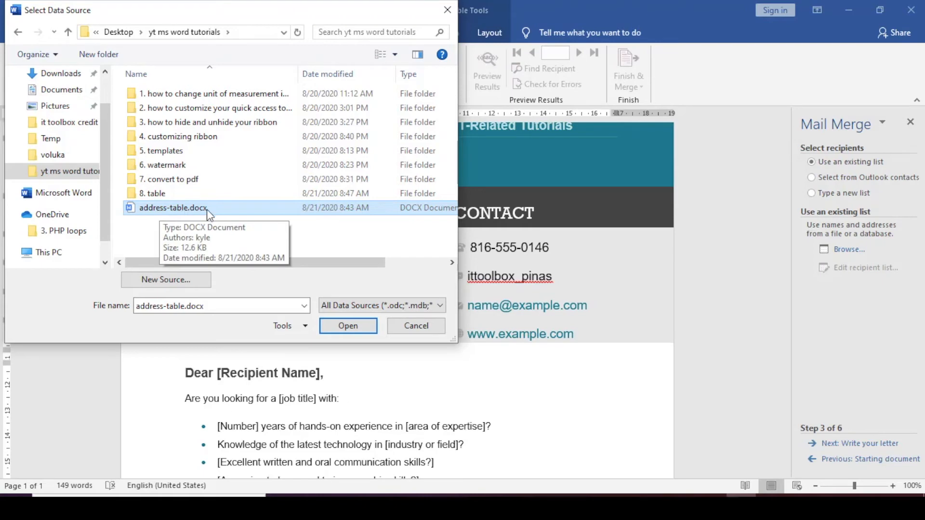
click(349, 326)
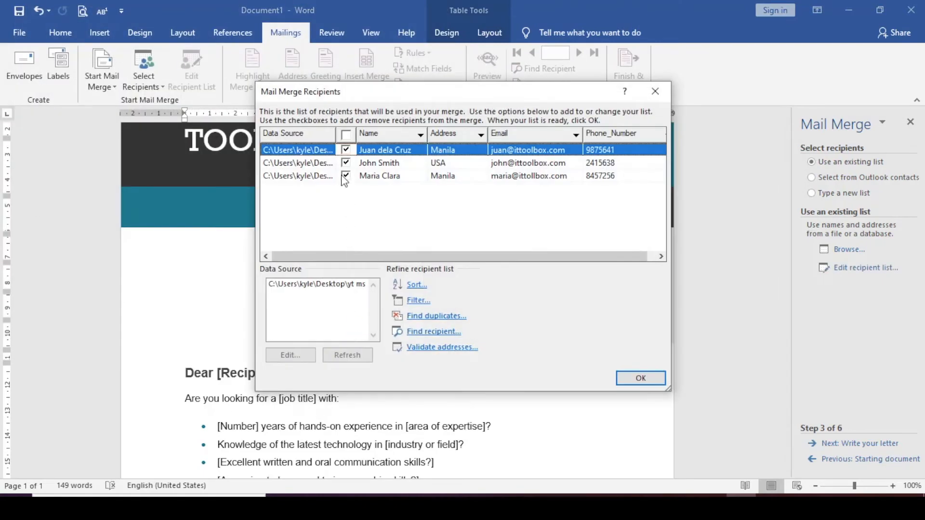
Check the entries in the recipient list, keep all of them included in the merge and accept the list.
click(397, 165)
click(399, 176)
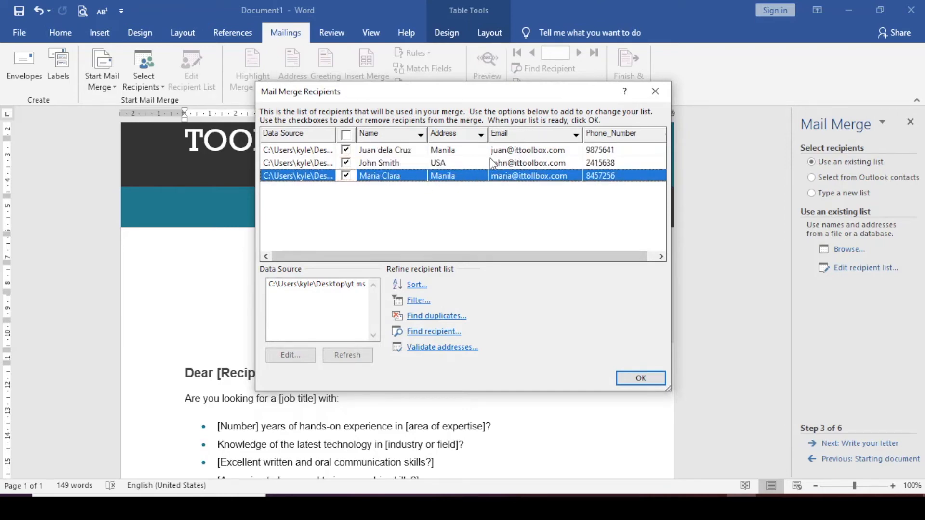
click(462, 162)
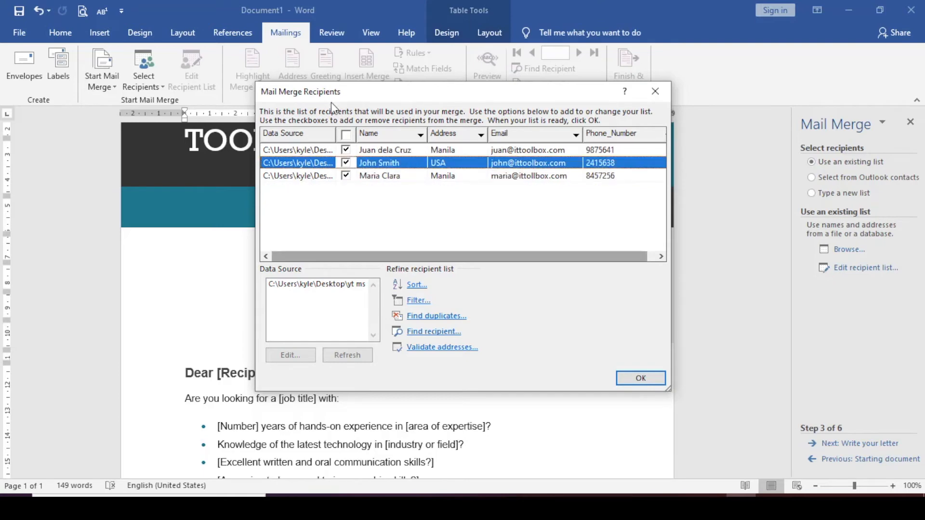
click(346, 136)
click(347, 135)
click(638, 381)
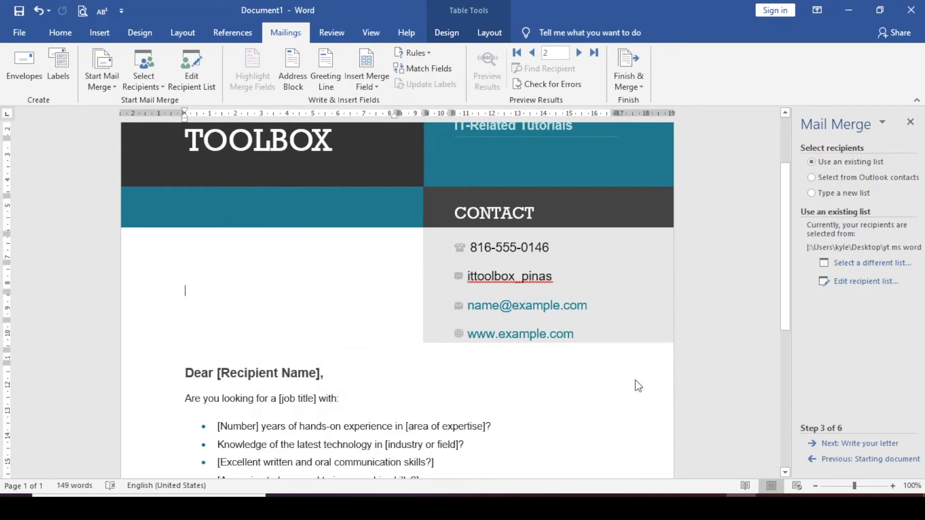
Proceed to writing the letter, start an address block and preview it for the different recipients.
click(858, 444)
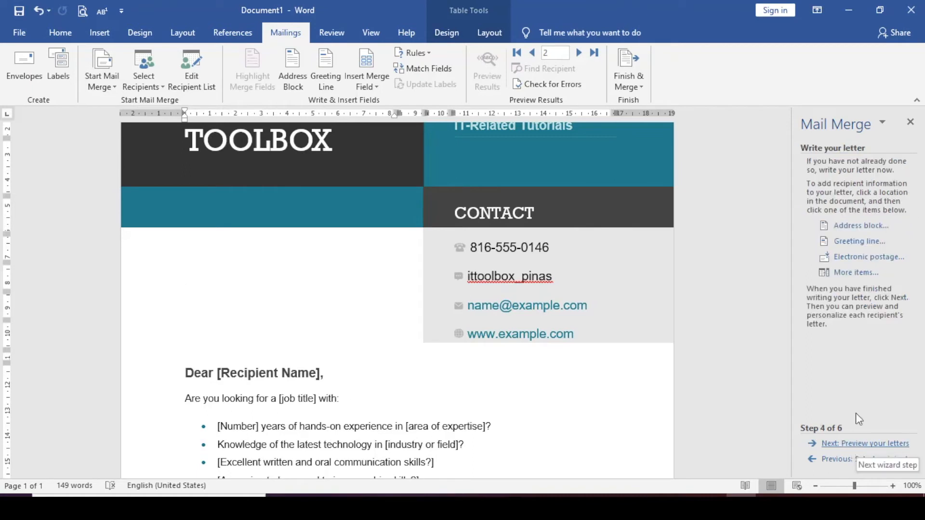
click(854, 230)
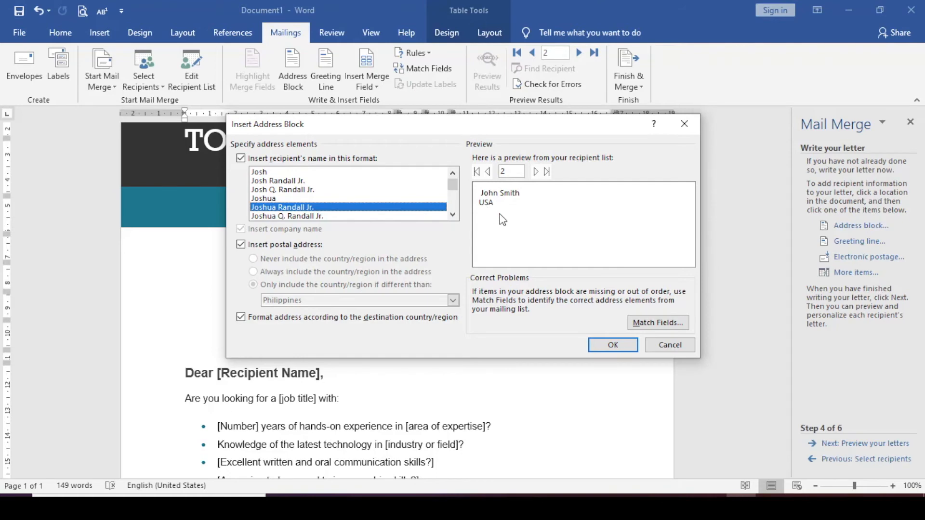
click(488, 173)
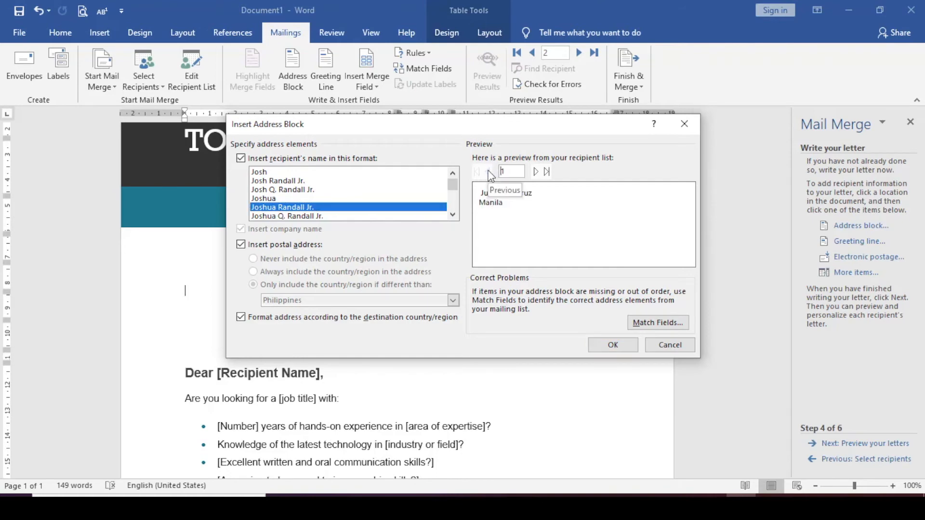
click(536, 172)
click(536, 172)
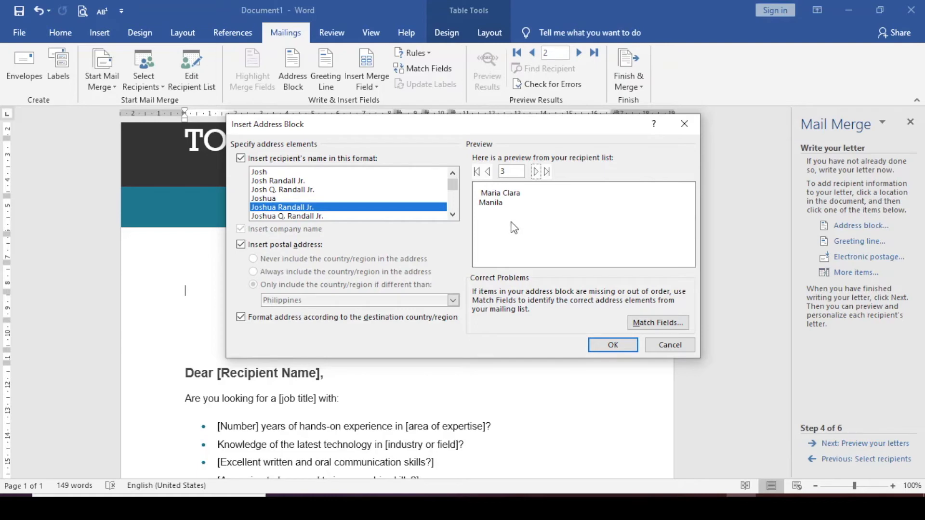
Match the address block's Address 2 field to Phone_Number and its City field to Email.
click(654, 323)
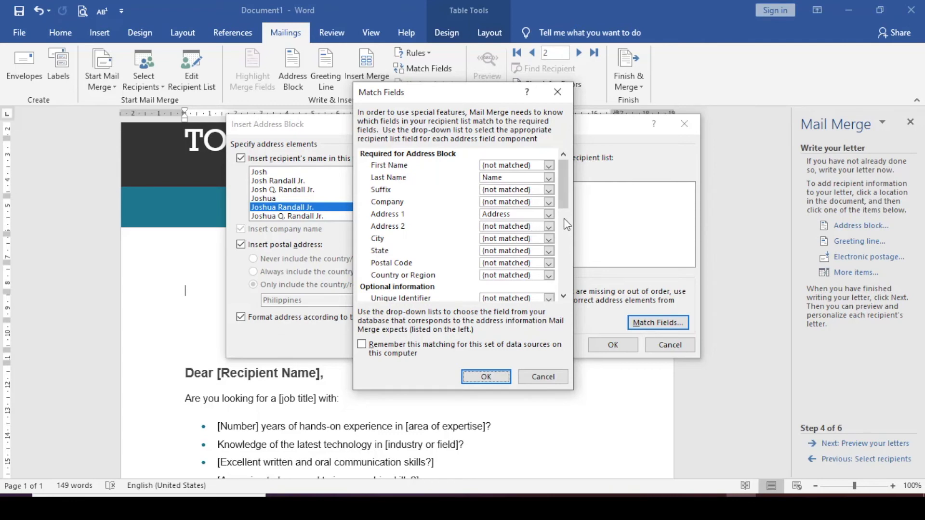
drag(565, 206, 536, 266)
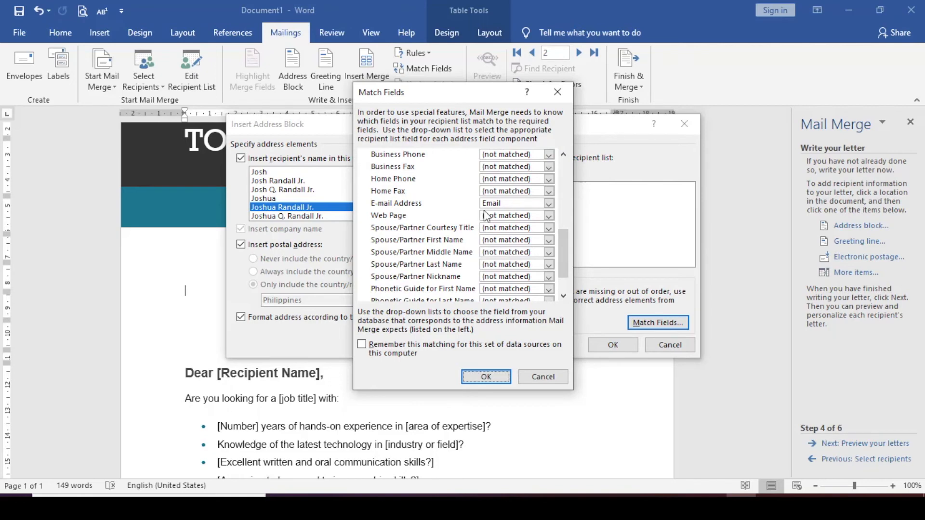
scroll(502, 211, down, 2)
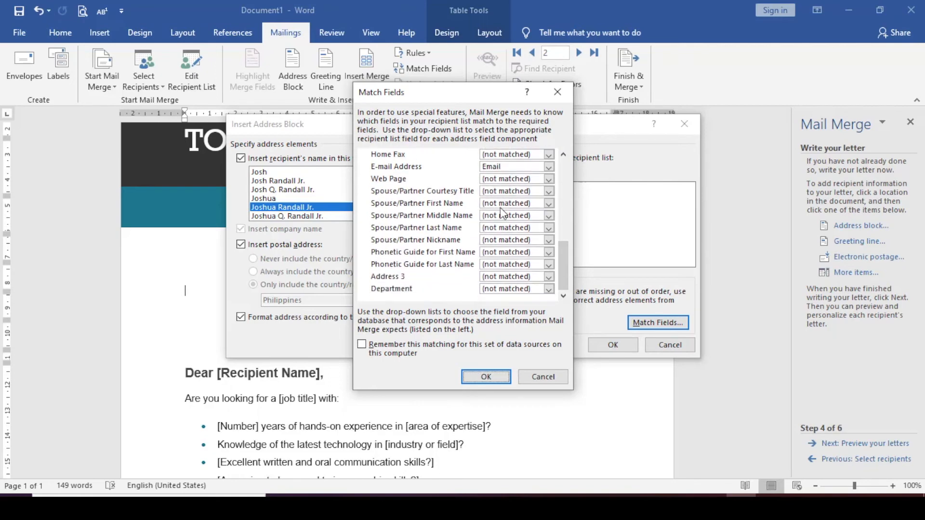
scroll(502, 212, up, 7)
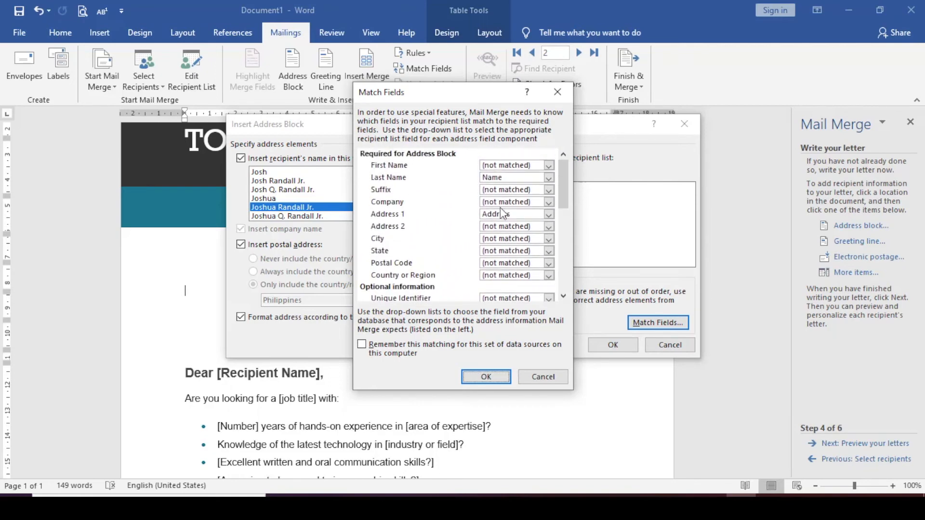
drag(484, 89, 328, 98)
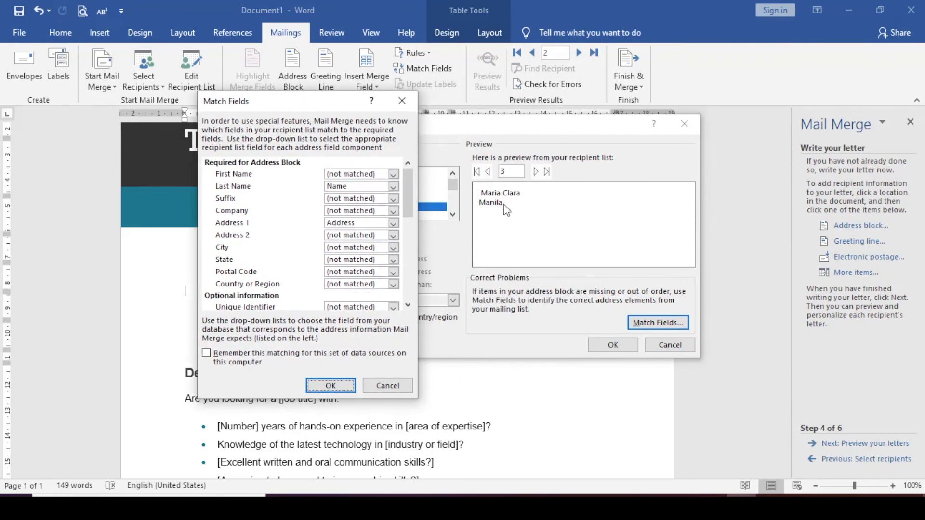
click(393, 236)
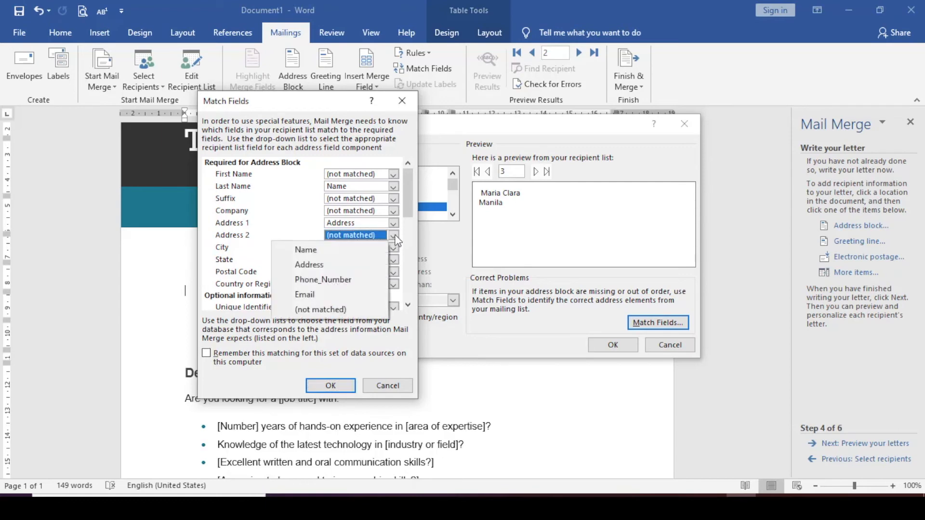
click(357, 279)
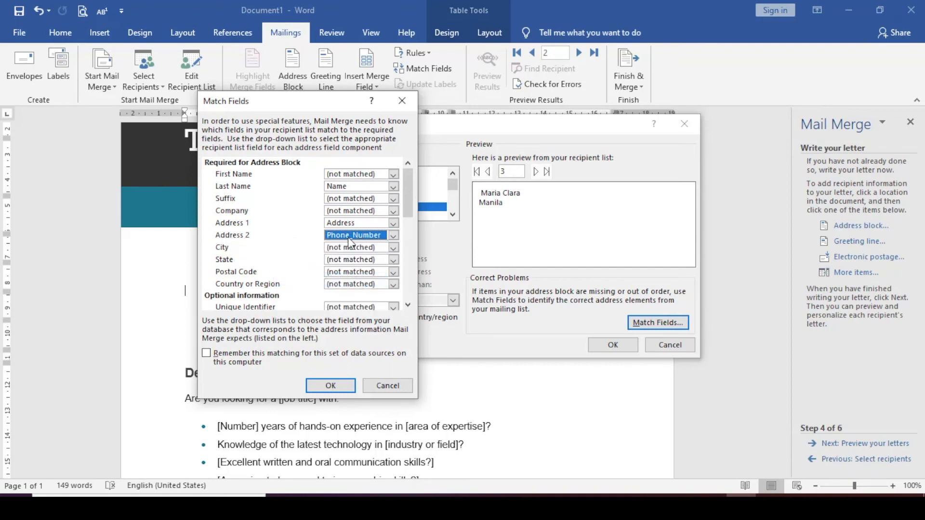
click(393, 248)
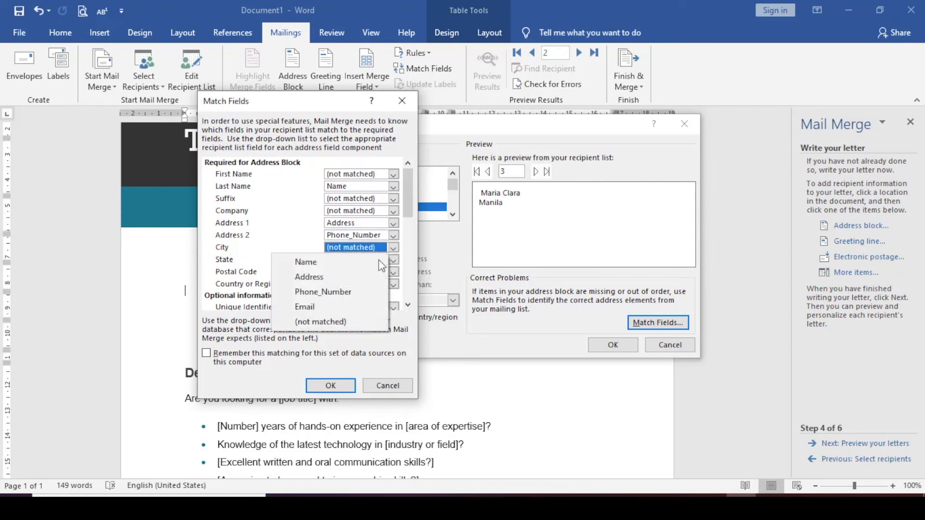
click(341, 305)
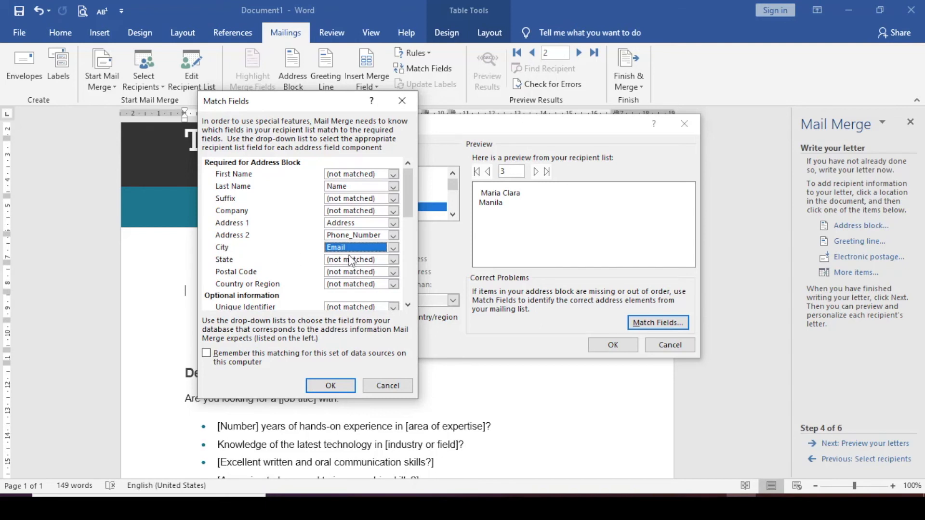
Check and accept the field matching, then insert the address block in the empty space above the greeting.
scroll(385, 292, down, 5)
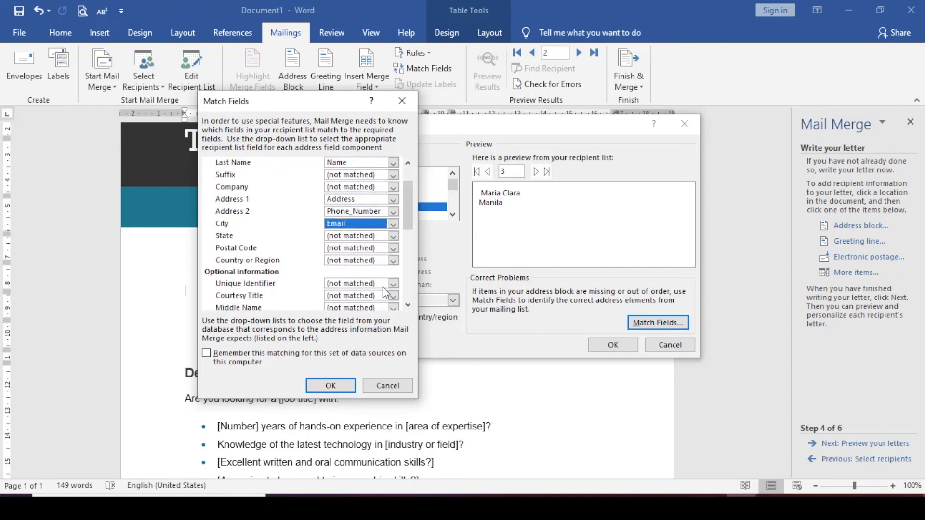
scroll(383, 287, up, 6)
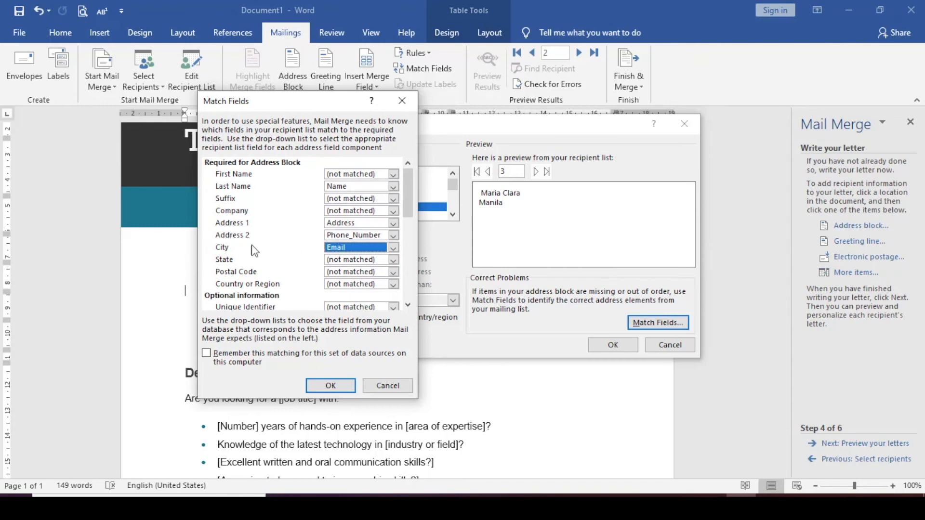
click(375, 239)
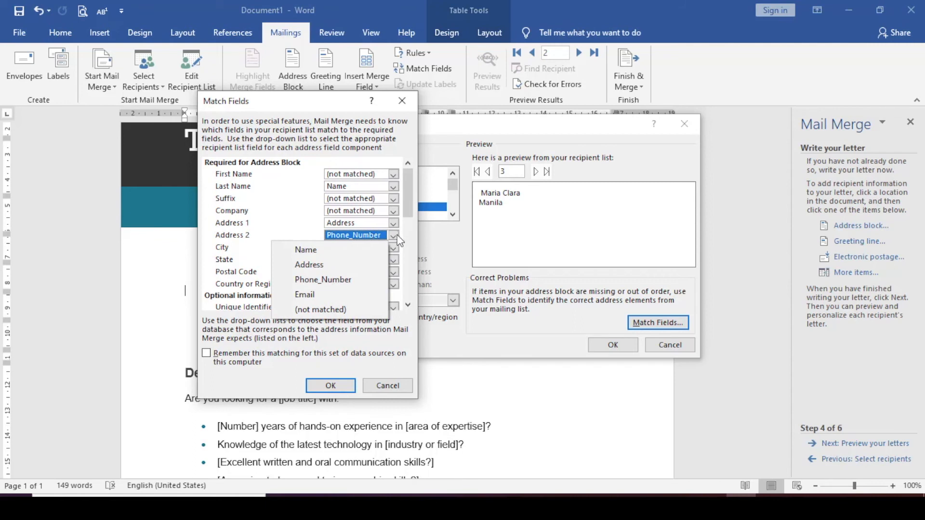
click(349, 356)
click(333, 358)
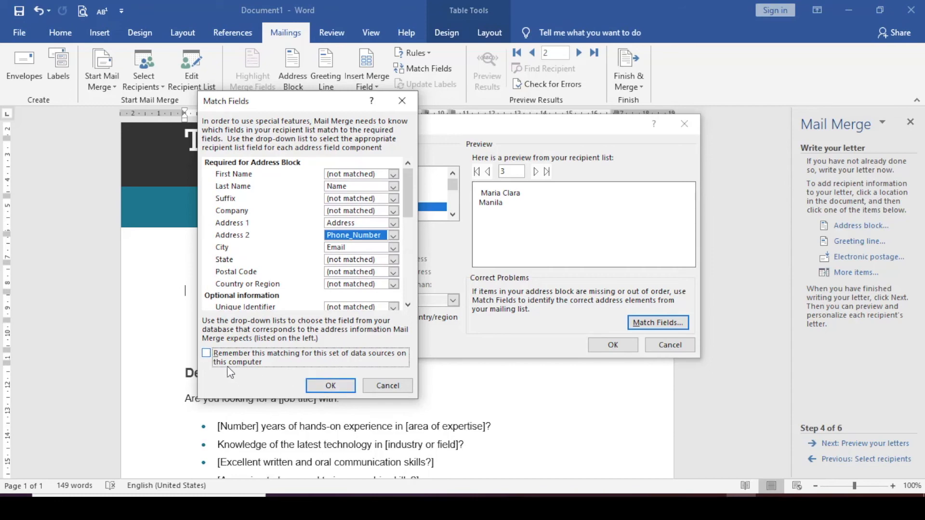
click(331, 386)
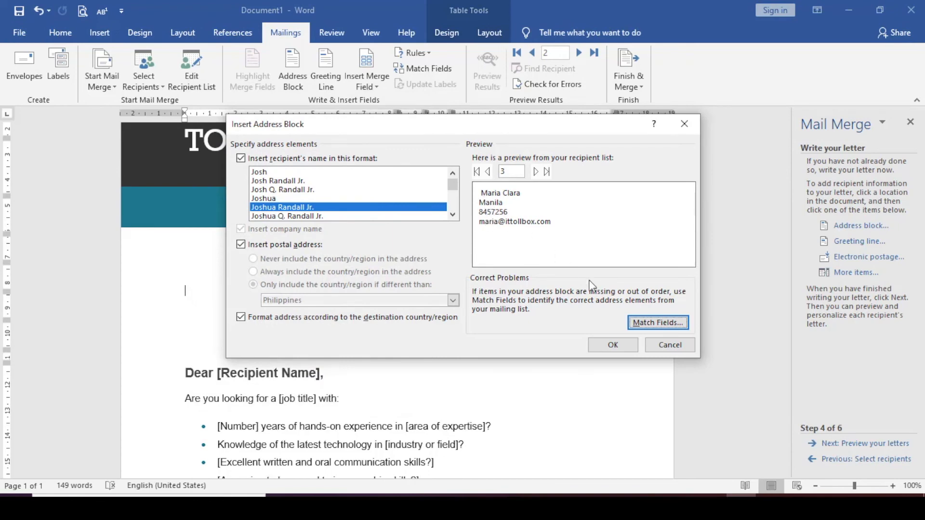
click(613, 346)
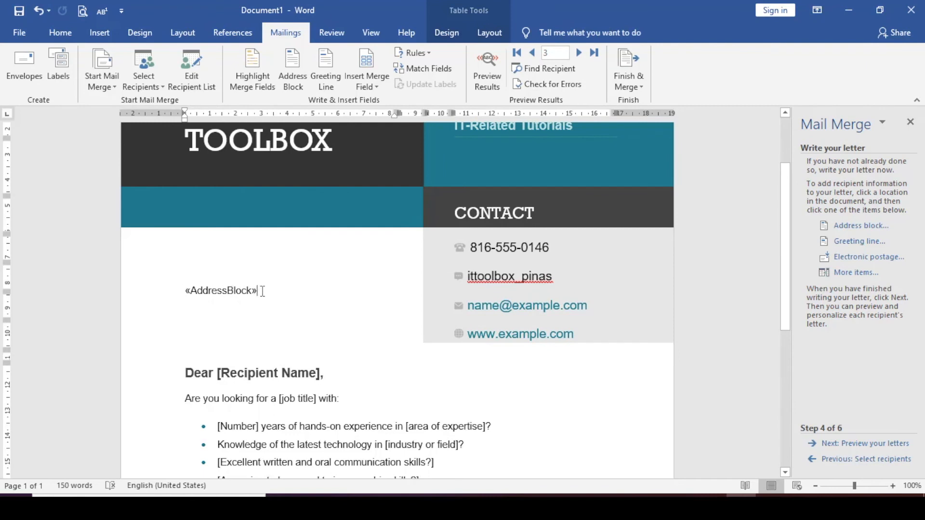
click(169, 297)
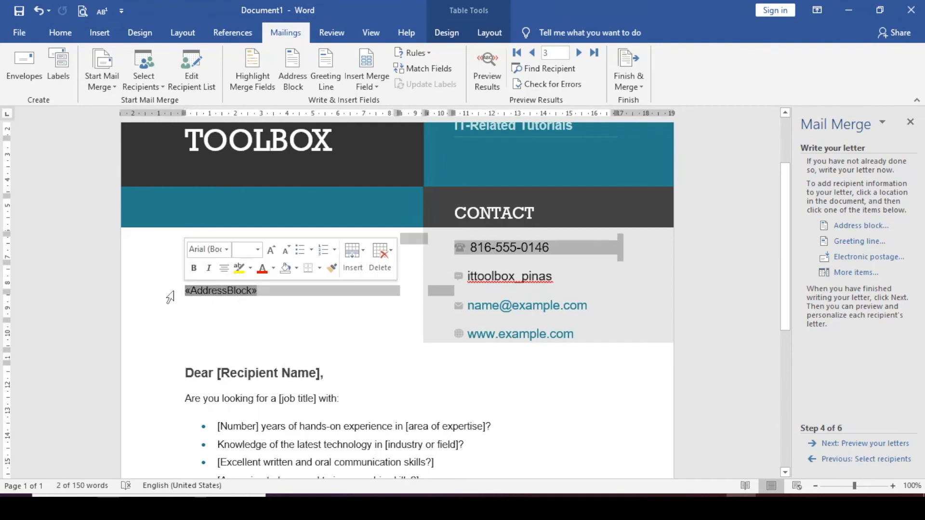
click(295, 302)
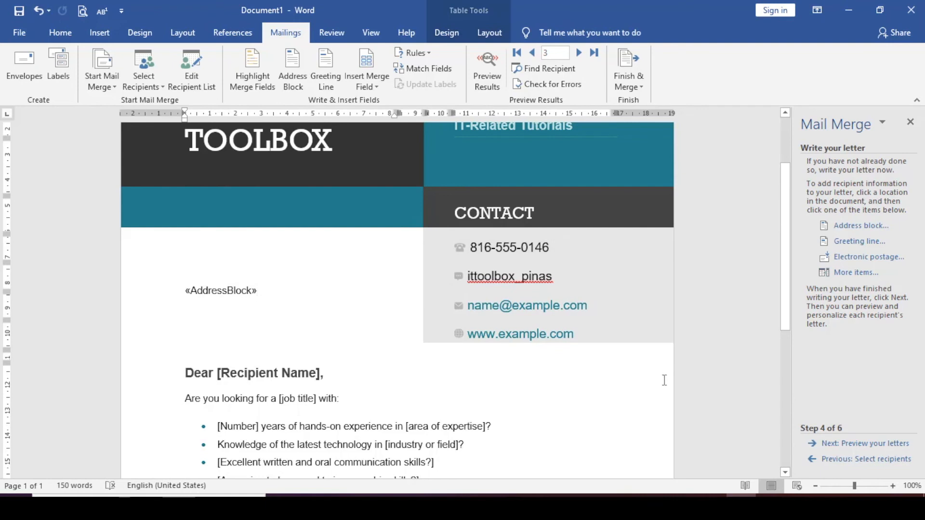
Preview the merged letters, going back from the third recipient to the first.
click(862, 444)
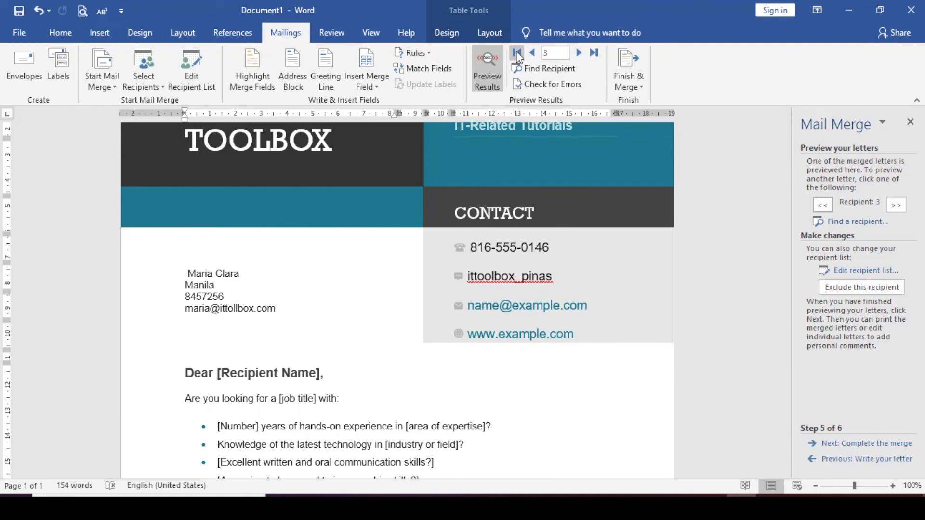
click(532, 53)
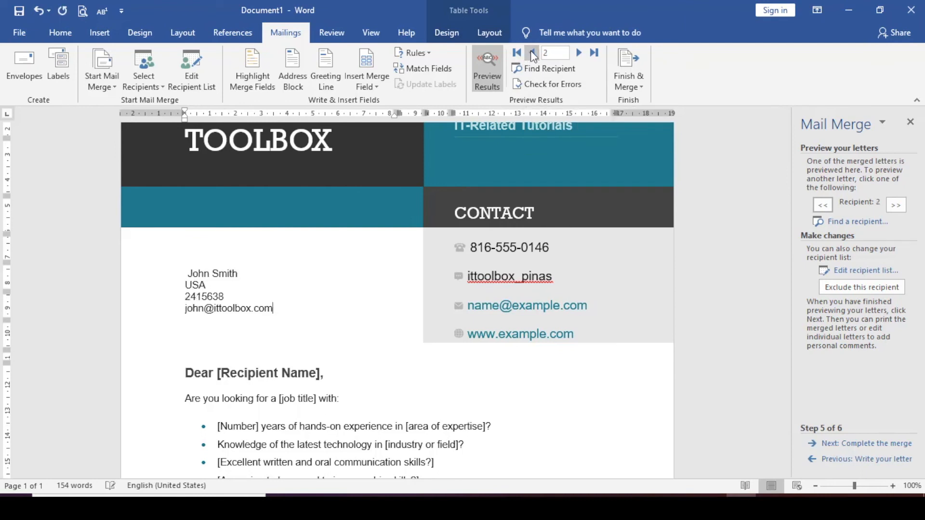
click(532, 54)
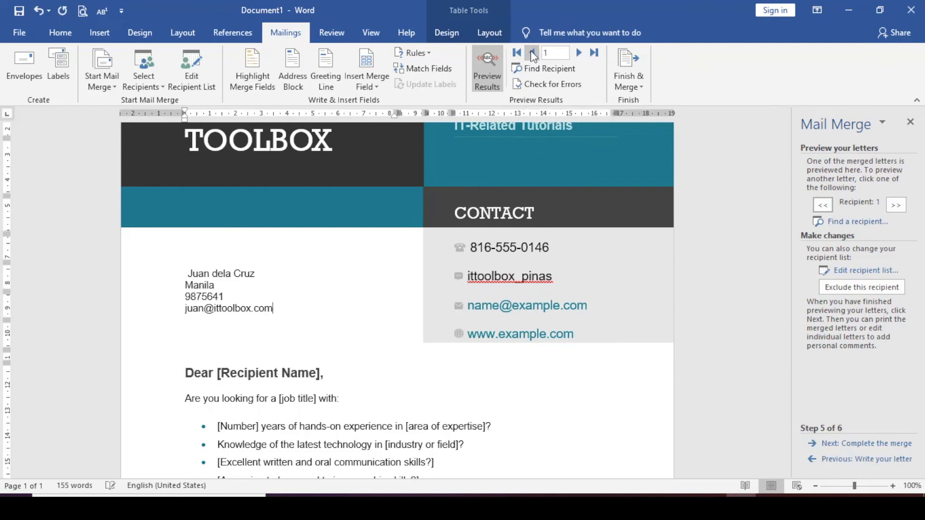
Preview the merged letters forward to the third recipient, back to the first, and forward to the third again.
click(580, 53)
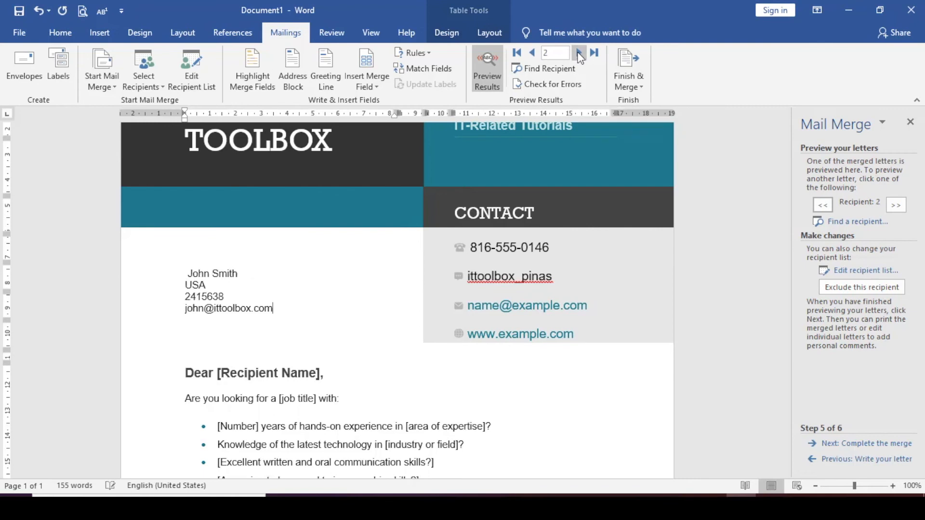
click(579, 54)
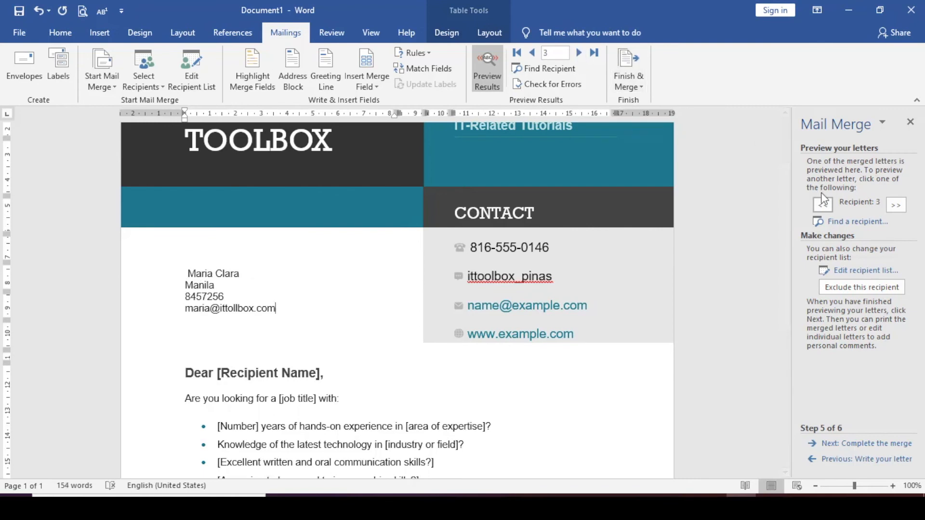
click(822, 204)
click(822, 205)
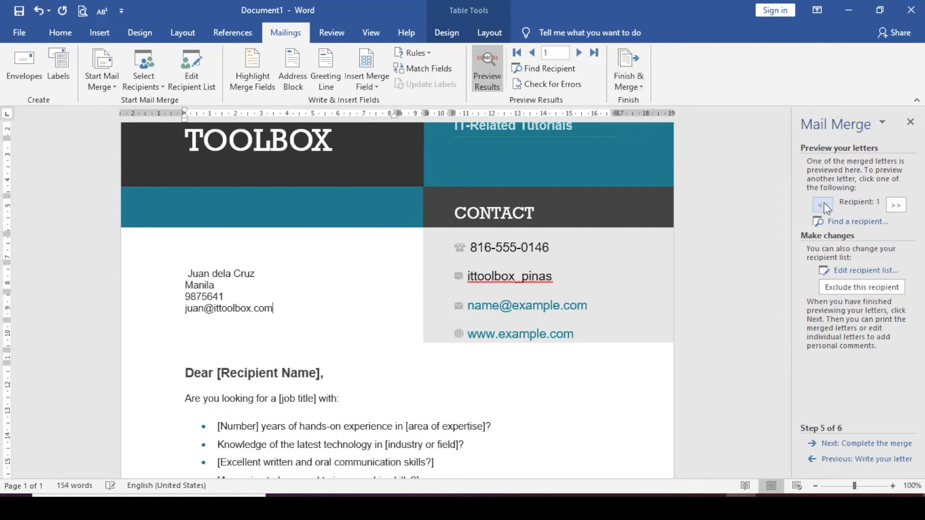
click(895, 204)
click(895, 204)
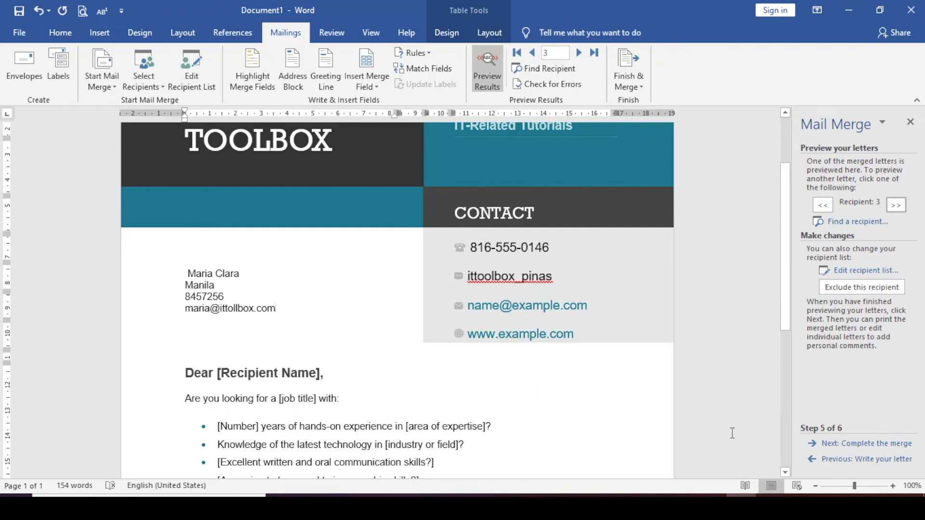
Proceed to completing the merge and print the merged letters for all records with the default print settings.
click(855, 444)
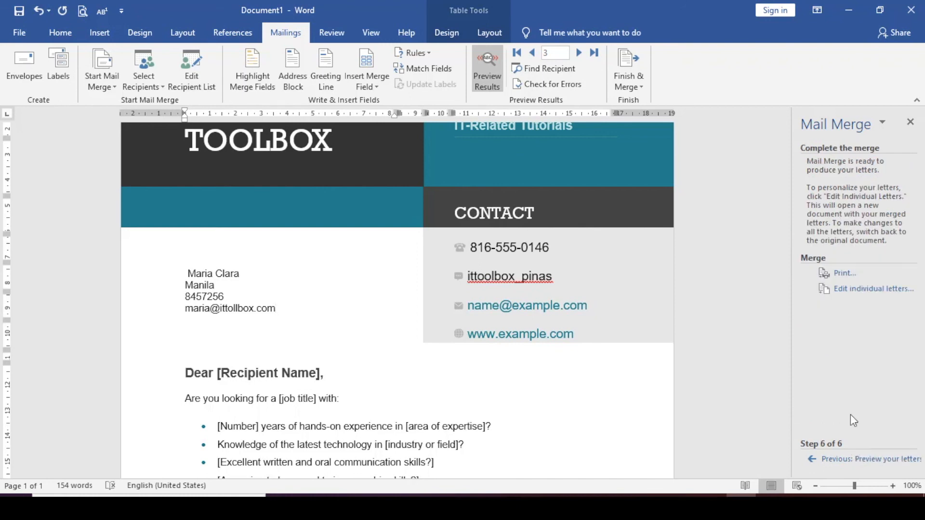
click(840, 279)
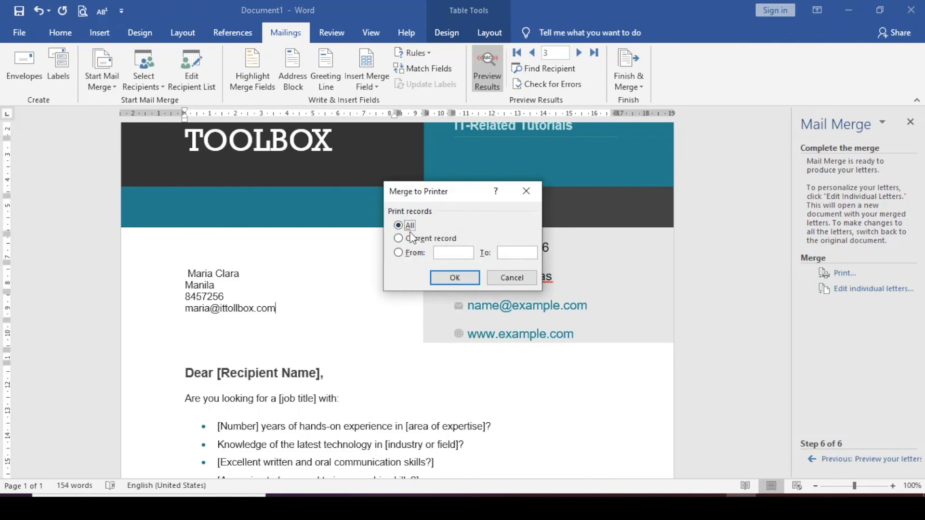
click(455, 279)
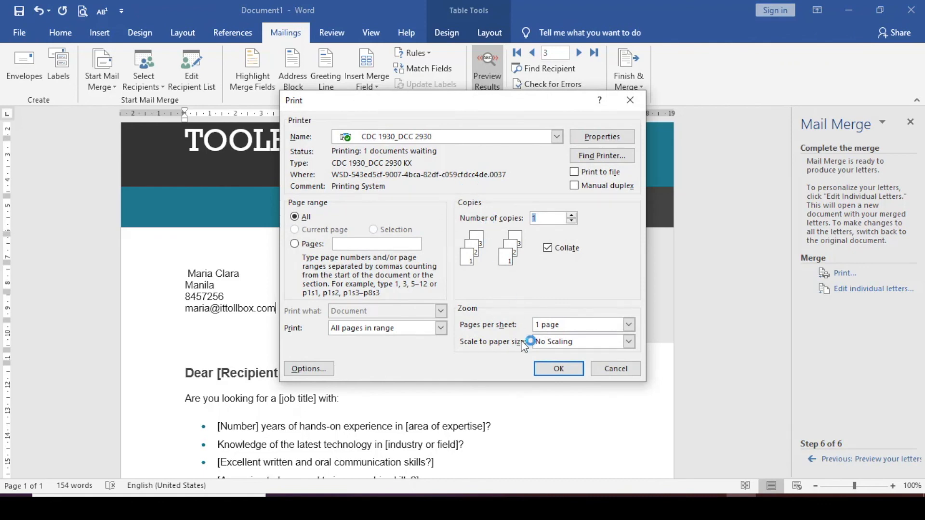
click(560, 370)
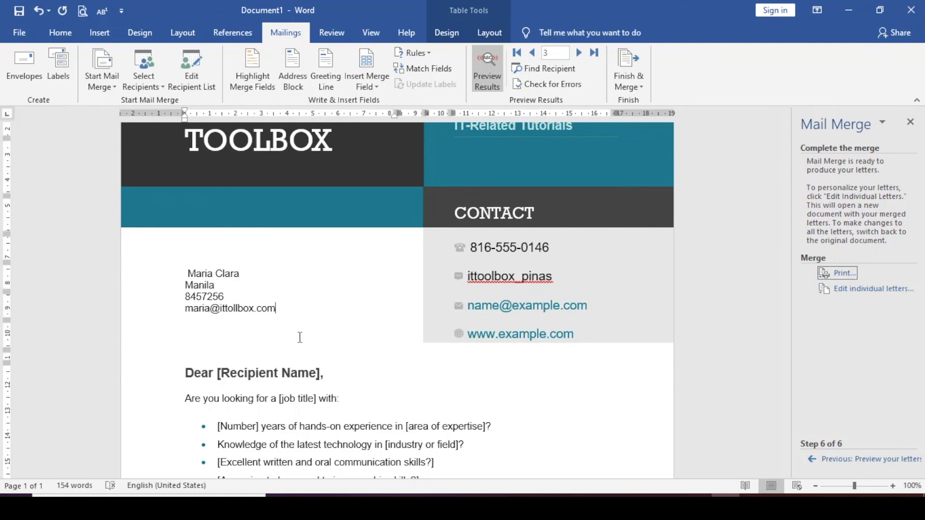
scroll(299, 338, down, 2)
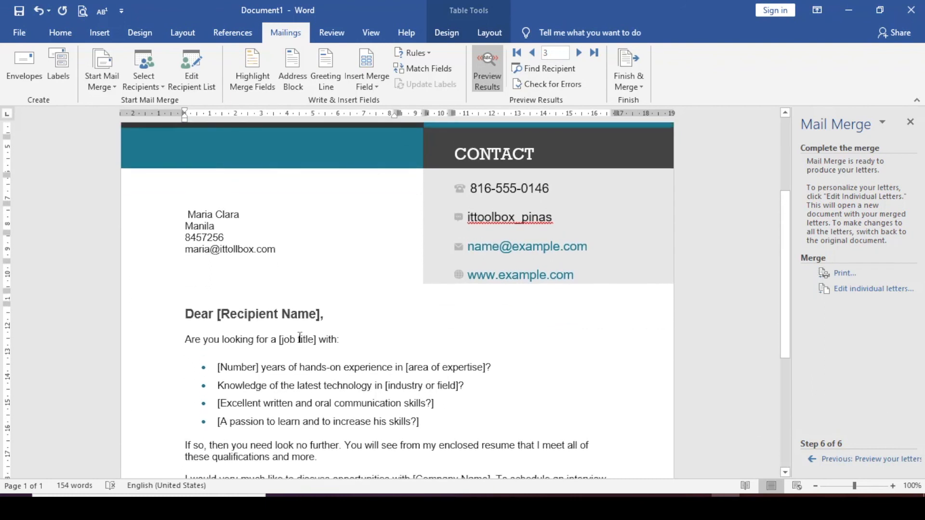
scroll(299, 337, up, 1)
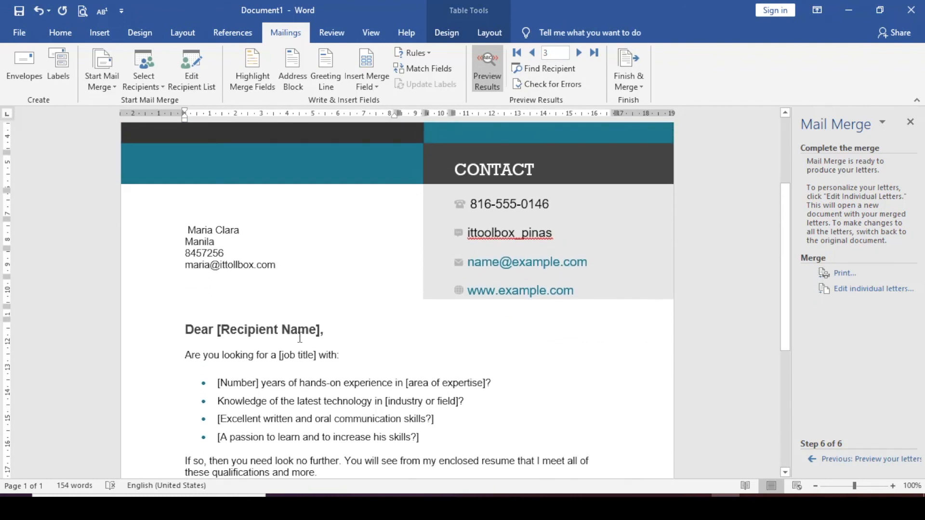